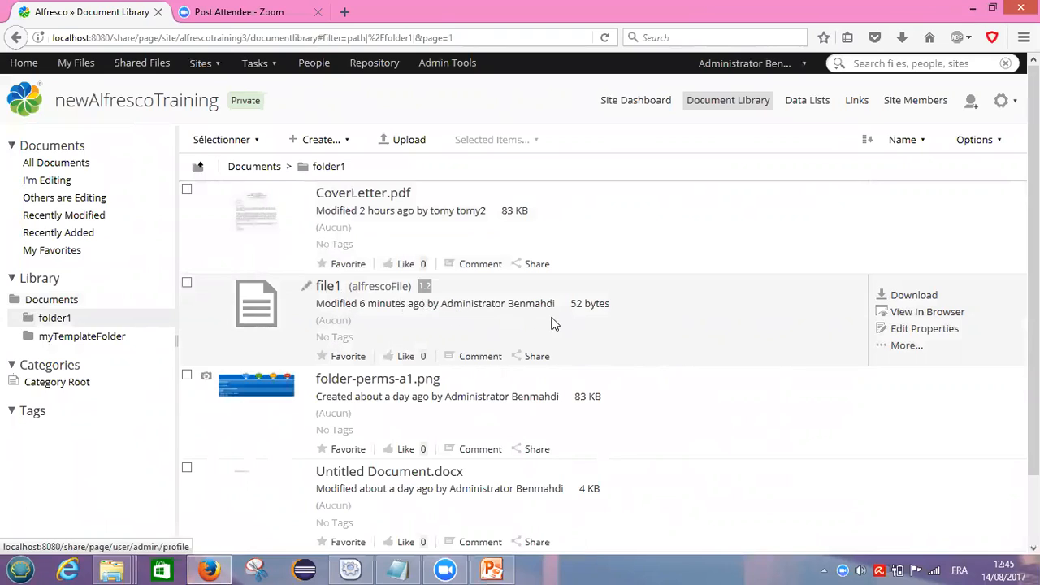
# Edit file1 in Alfresco, adding the line i am editing my file using "edite in alfresco option" below the existing text, and save it.
pyautogui.click(892, 347)
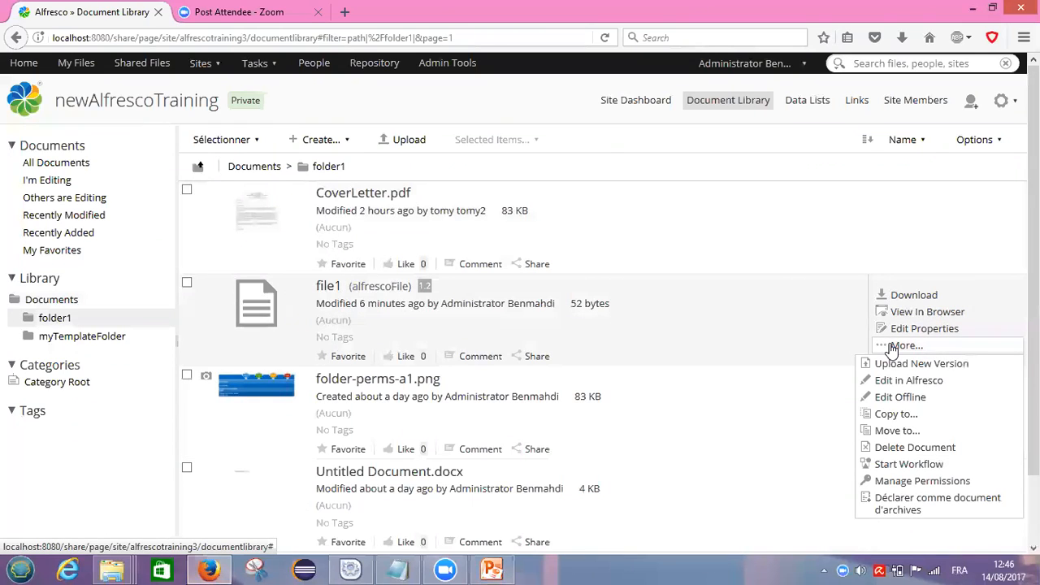
pyautogui.click(935, 382)
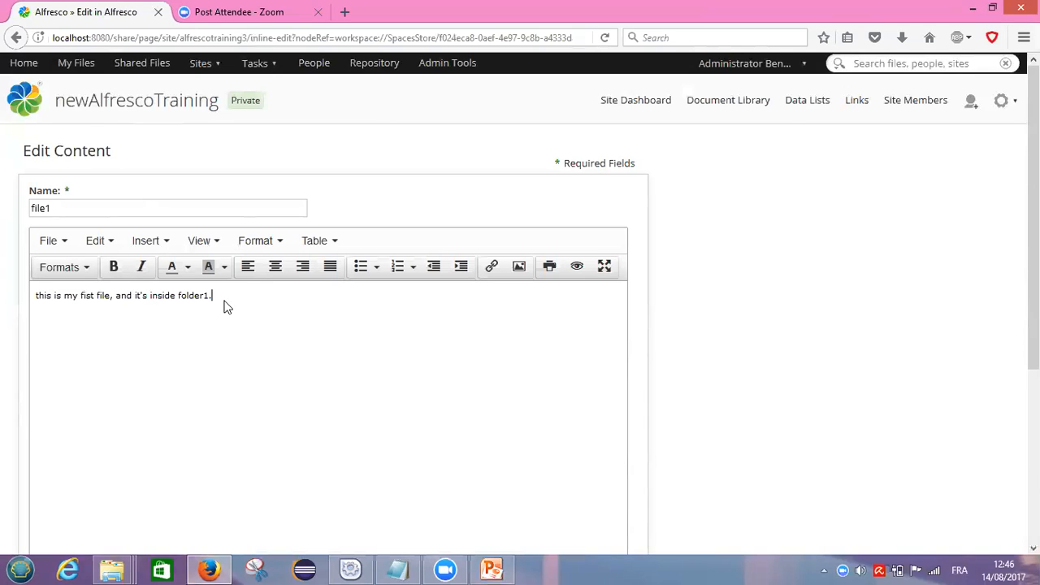
pyautogui.press('Return')
pyautogui.write('i am editing my file using "edite in a')
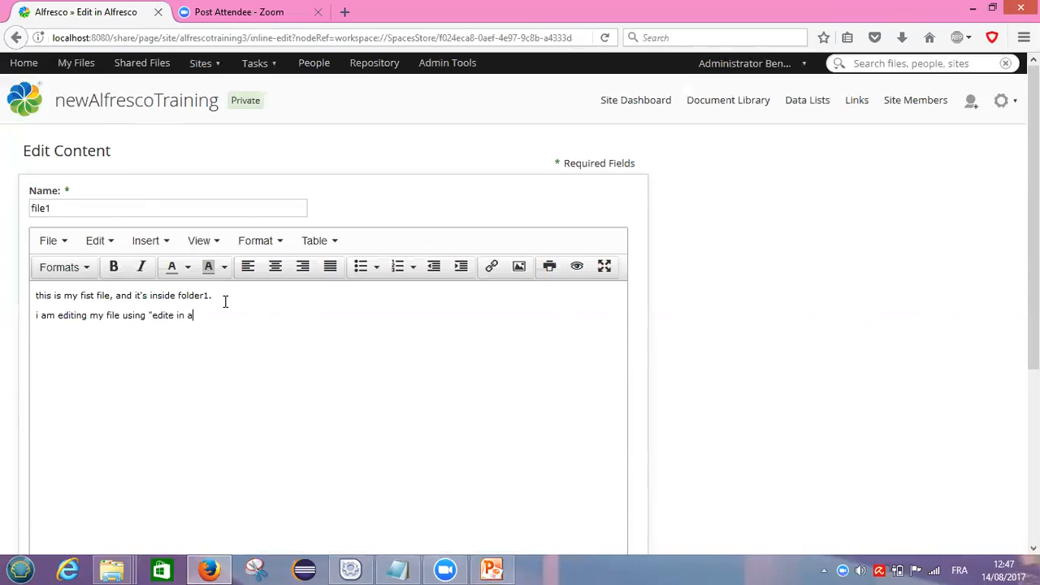
pyautogui.write('lfresco option"')
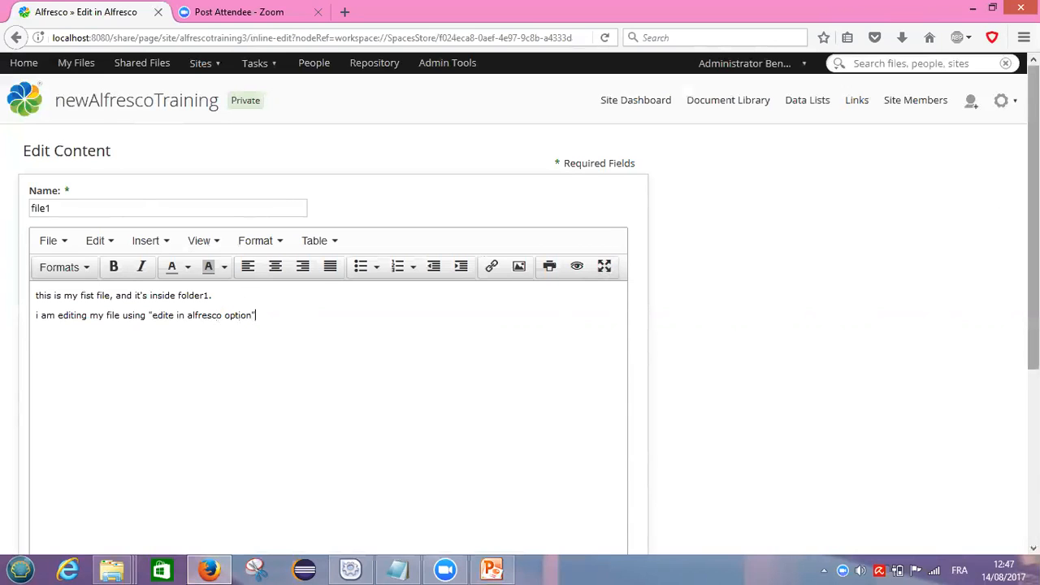
pyautogui.scroll(-4, 1032, 284)
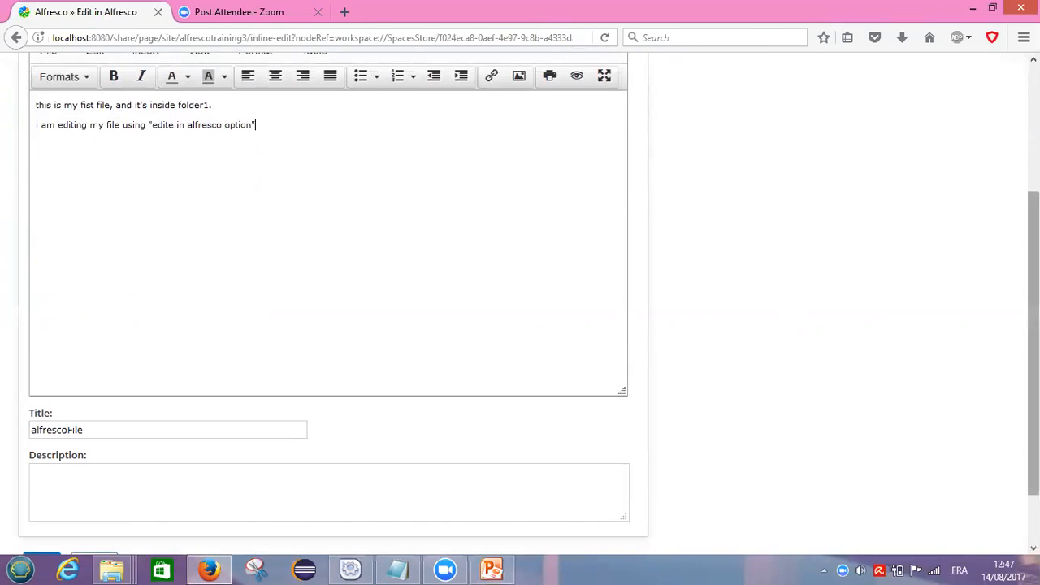
pyautogui.scroll(-2, 1033, 326)
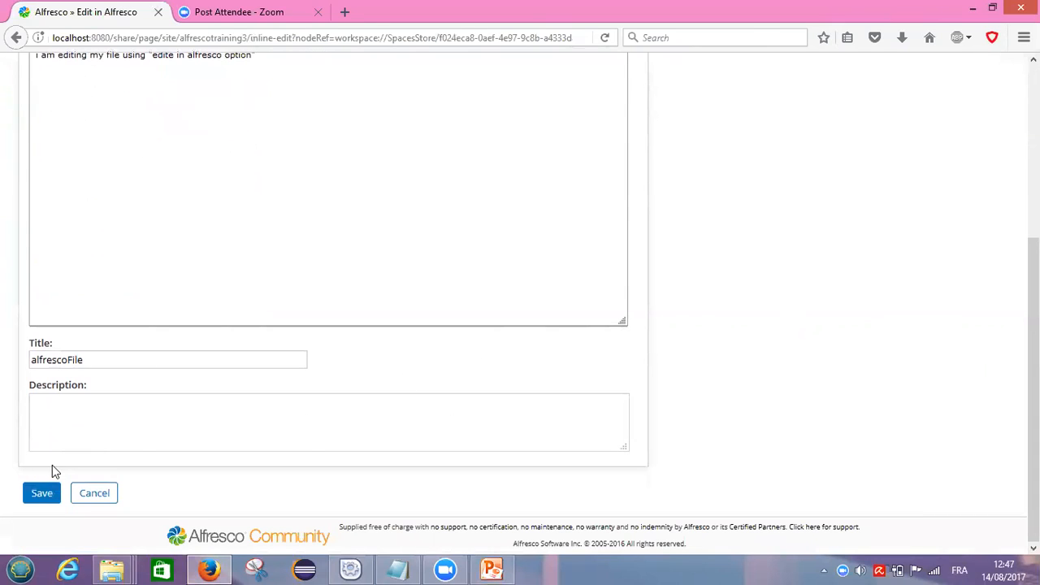
pyautogui.click(42, 493)
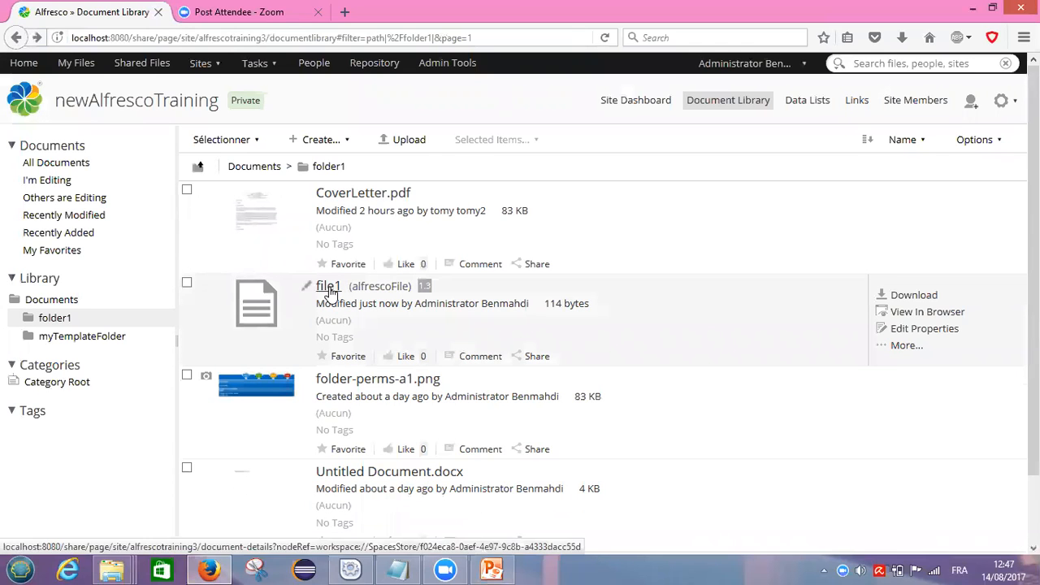
# Review file1's details page and its Edit in Alfresco action, then return to the folder1 listing.
pyautogui.click(328, 289)
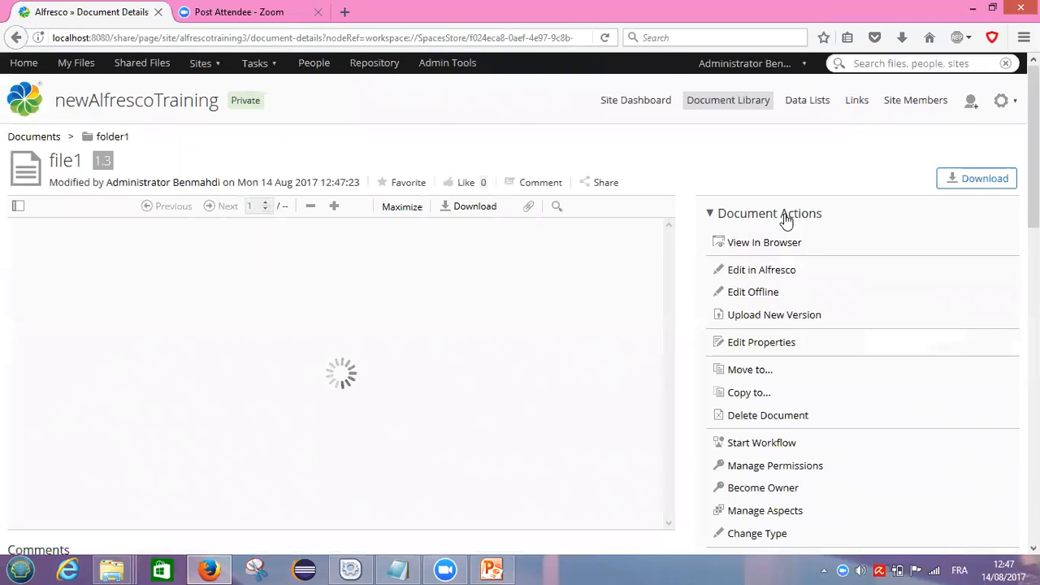
pyautogui.scroll(-1, 786, 221)
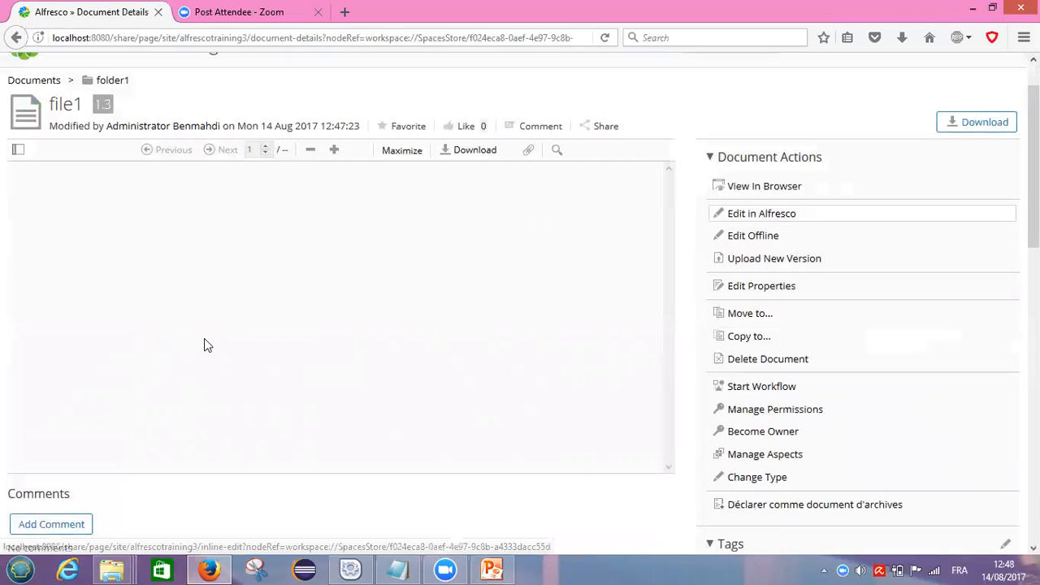
pyautogui.press('Return')
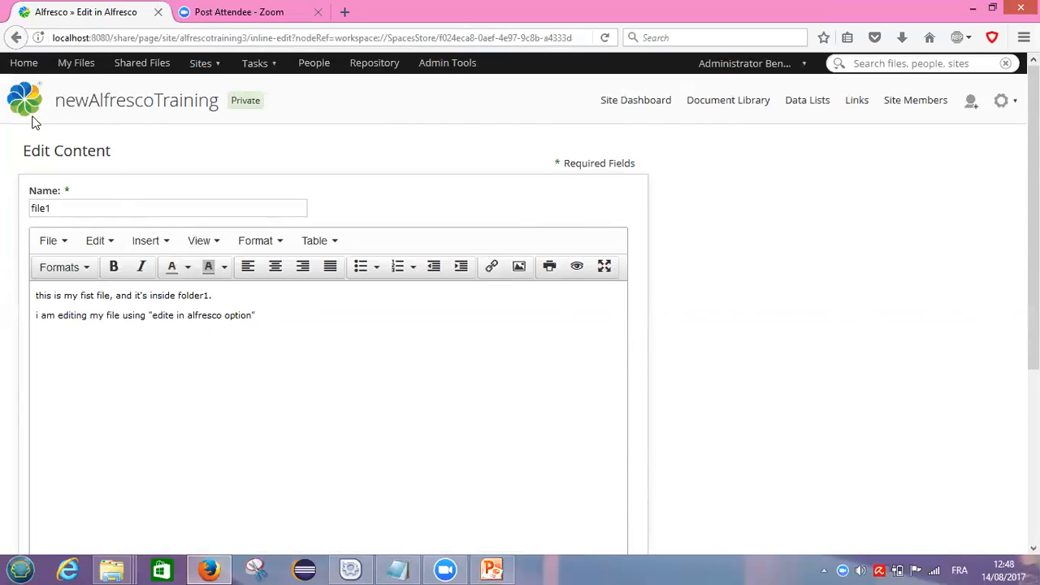
pyautogui.click(16, 45)
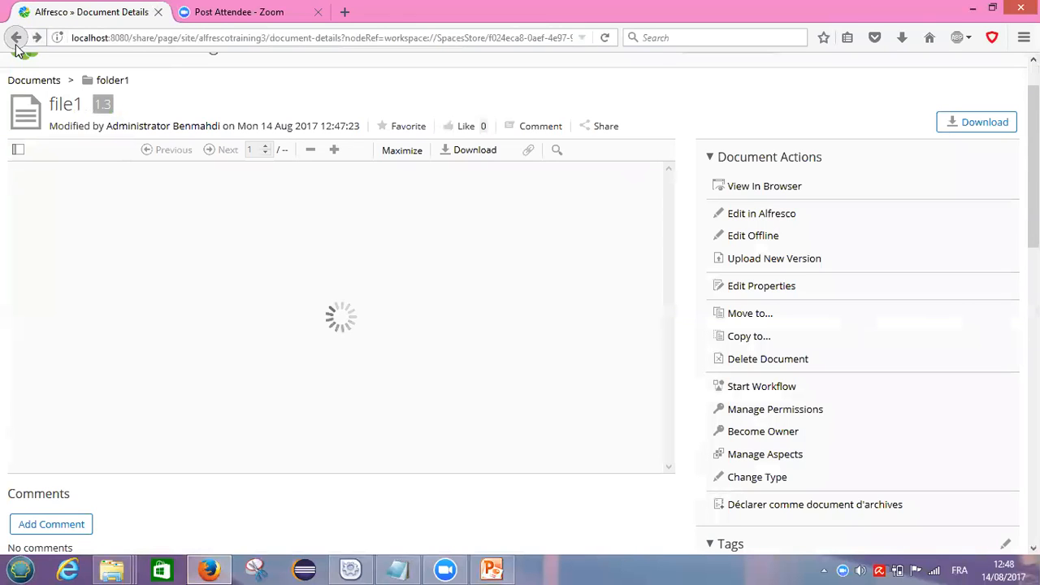
pyautogui.click(16, 45)
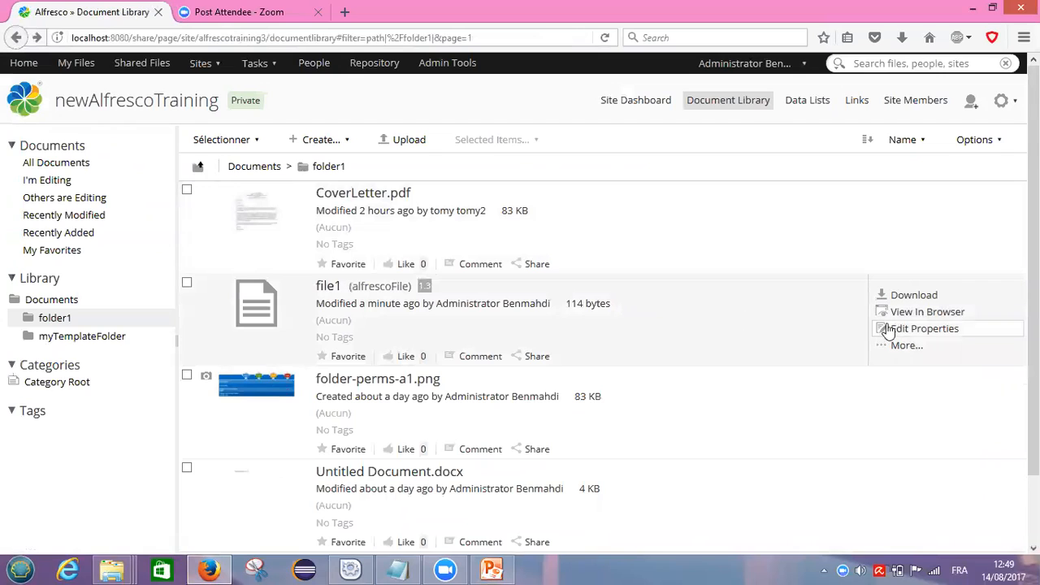
# Check out file1 for offline editing and open the downloaded working copy in Bloc-notes.
pyautogui.moveTo(899, 382)
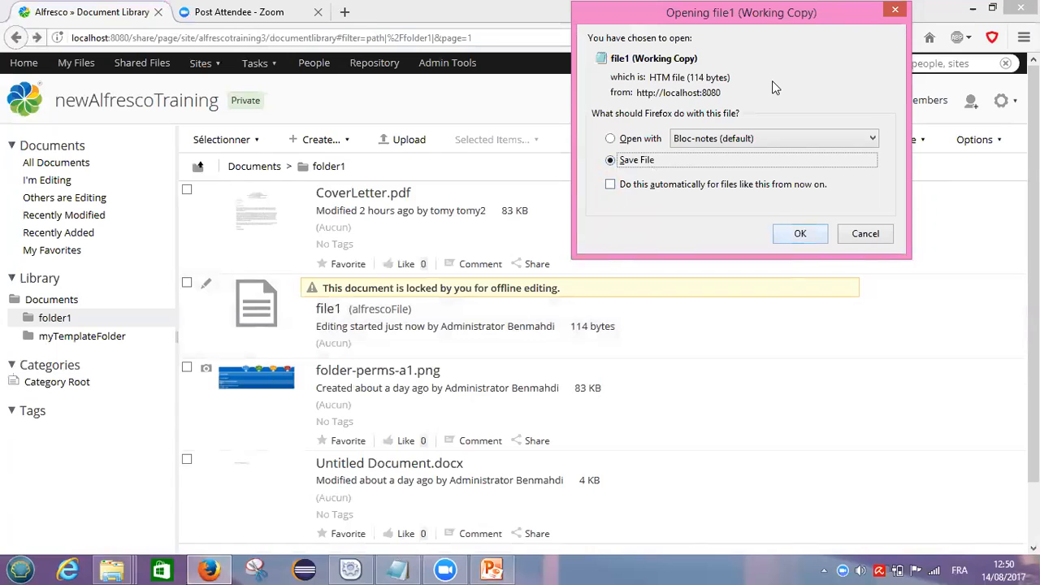
pyautogui.press('Return')
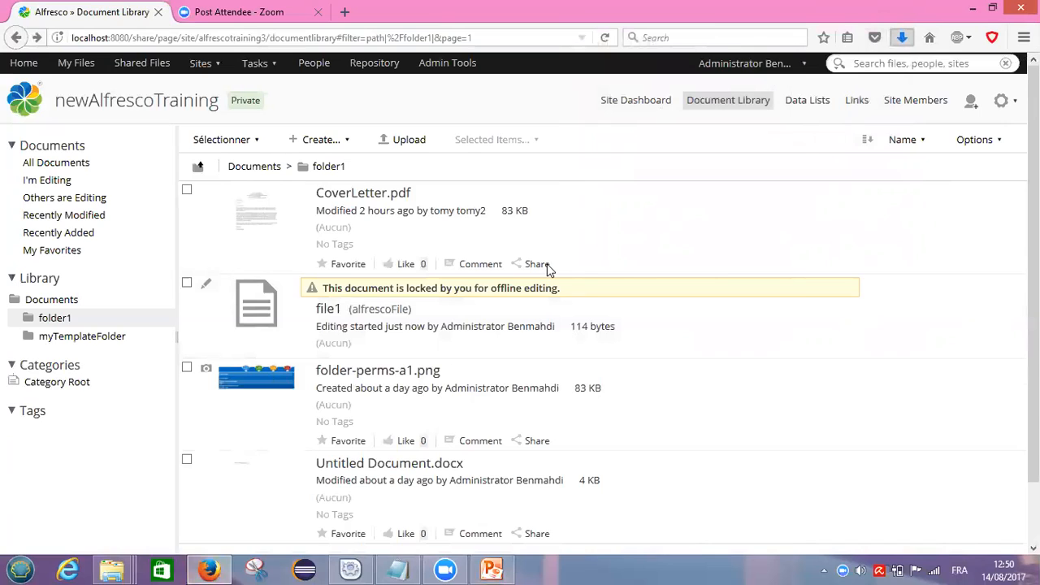
pyautogui.click(453, 265)
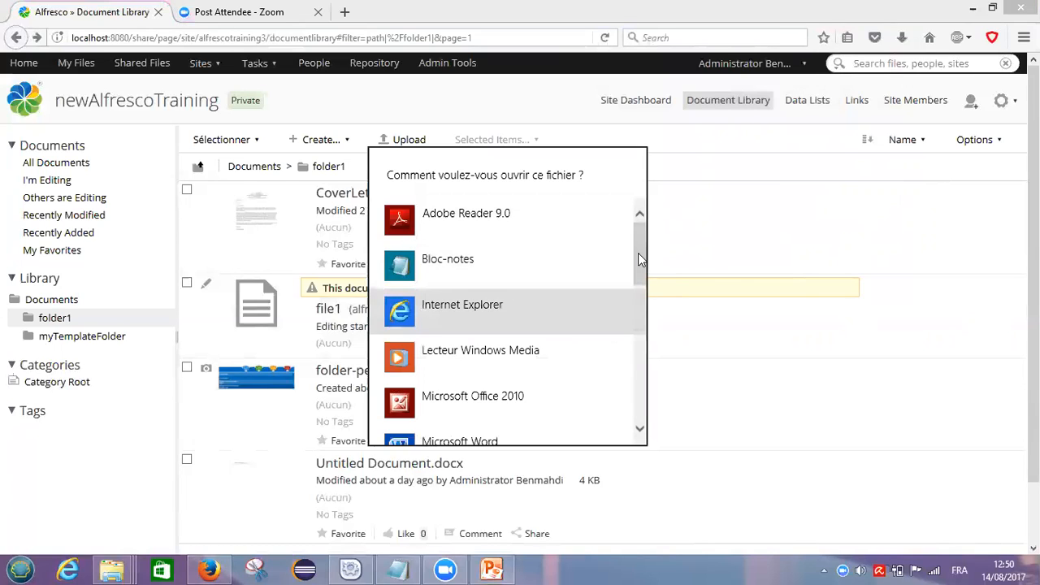
pyautogui.click(496, 260)
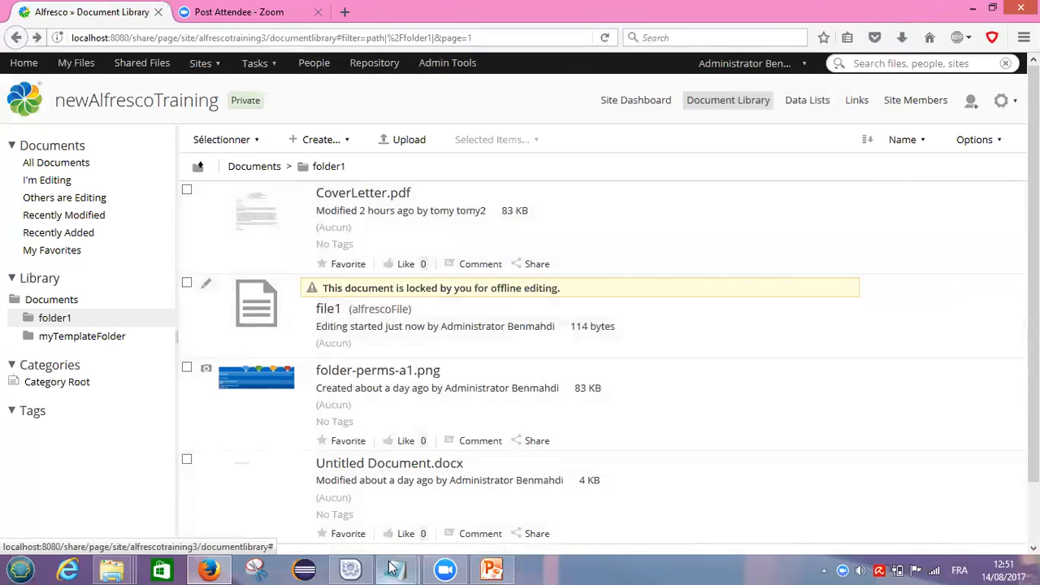
pyautogui.moveTo(396, 569)
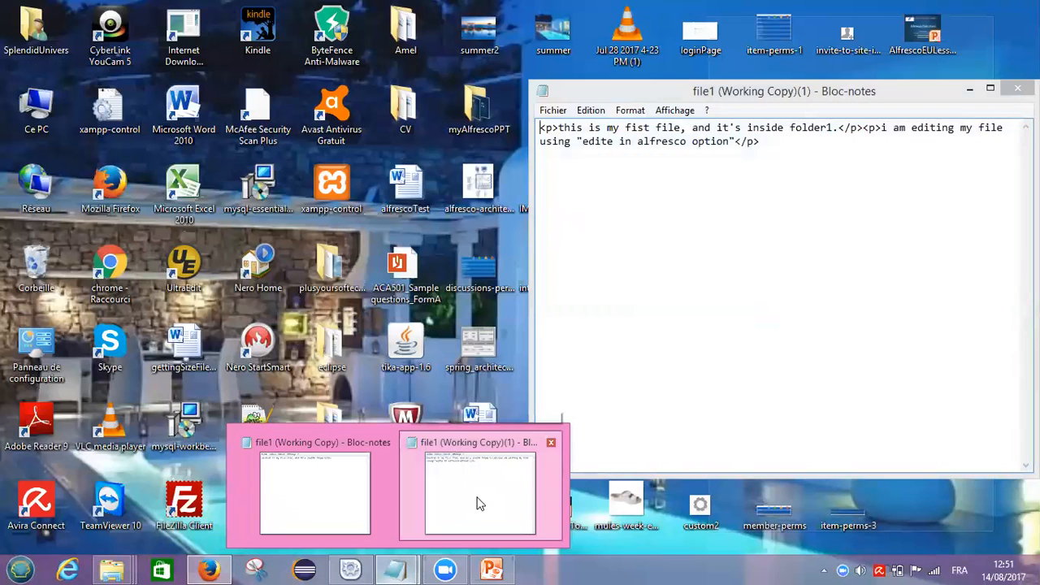
pyautogui.click(475, 501)
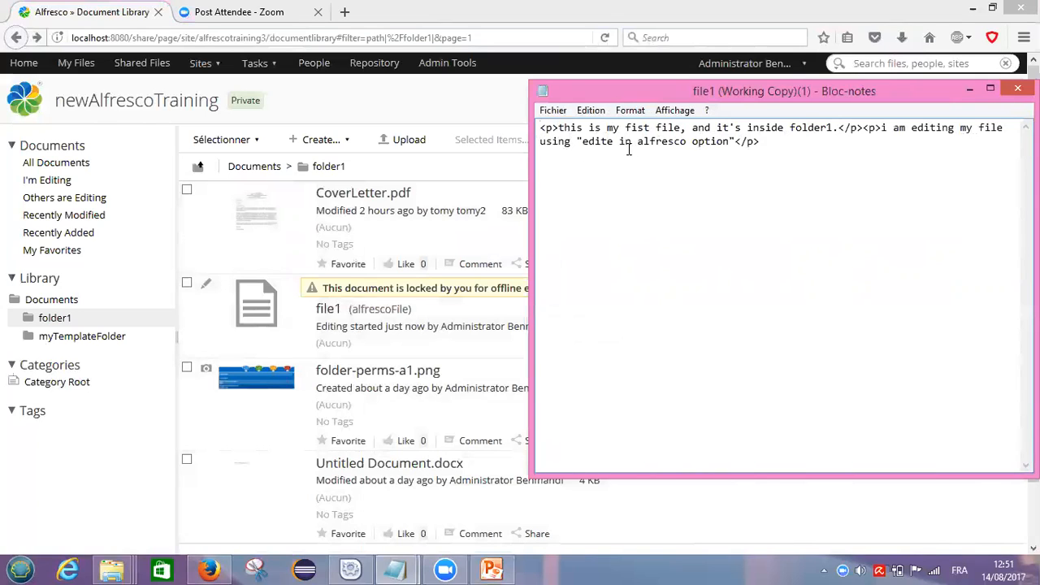
# Append , i am editing my file using "edite offline option" before the final </p> tag, then save and close the working copy.
pyautogui.click(737, 142)
pyautogui.write(', ')
pyautogui.write('i am editing my fi')
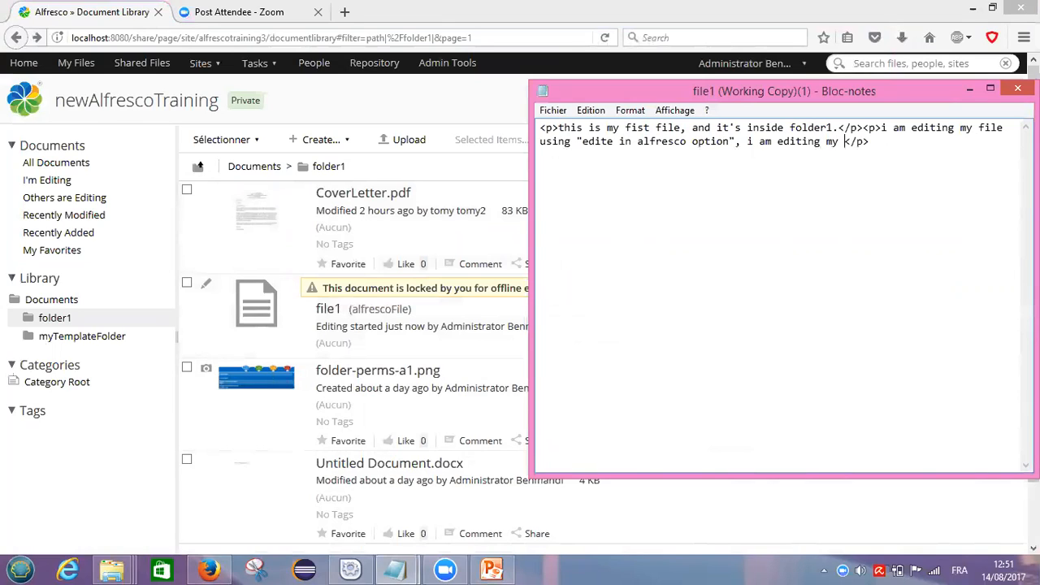
pyautogui.write('l')
pyautogui.press('BackSpace')
pyautogui.write('e using "edite offlin')
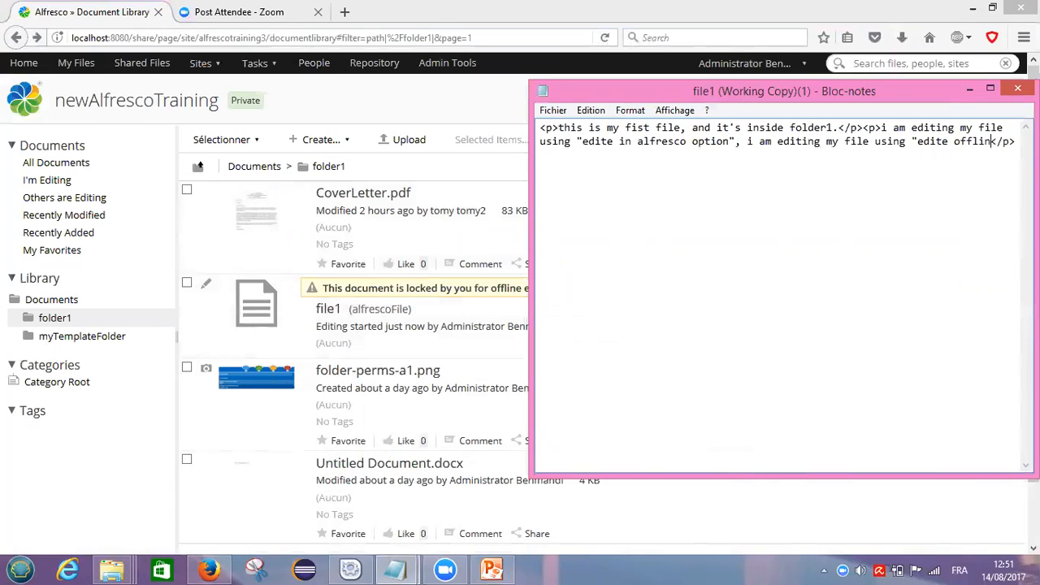
pyautogui.write('e option"')
pyautogui.hotkey('ctrl', 's')
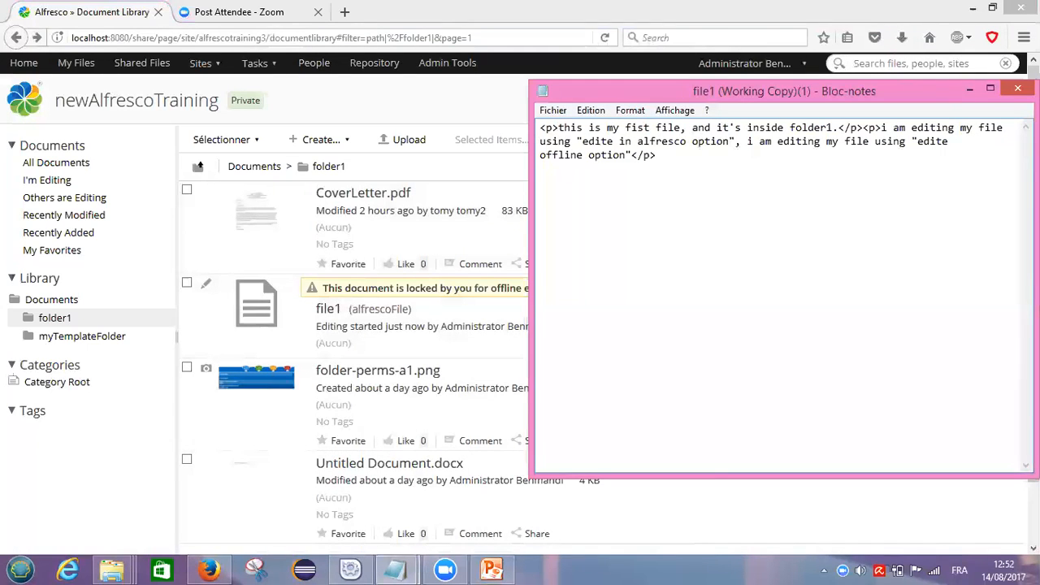
pyautogui.hotkey('alt', 'F4')
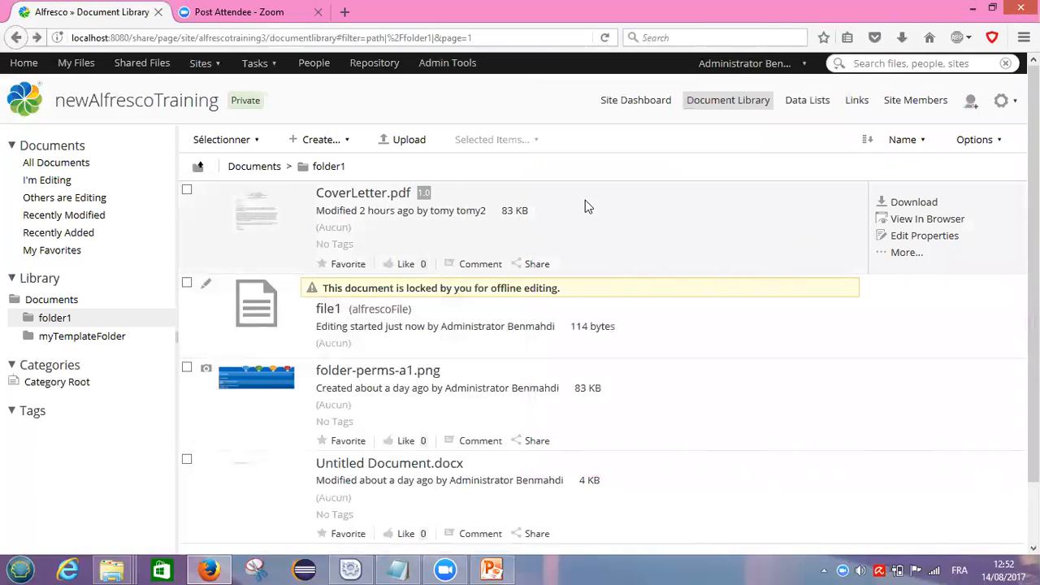
# Upload file1 (Working Copy)(1) from Téléchargements as a new version of file1 with minor changes (1.4).
pyautogui.moveTo(521, 315)
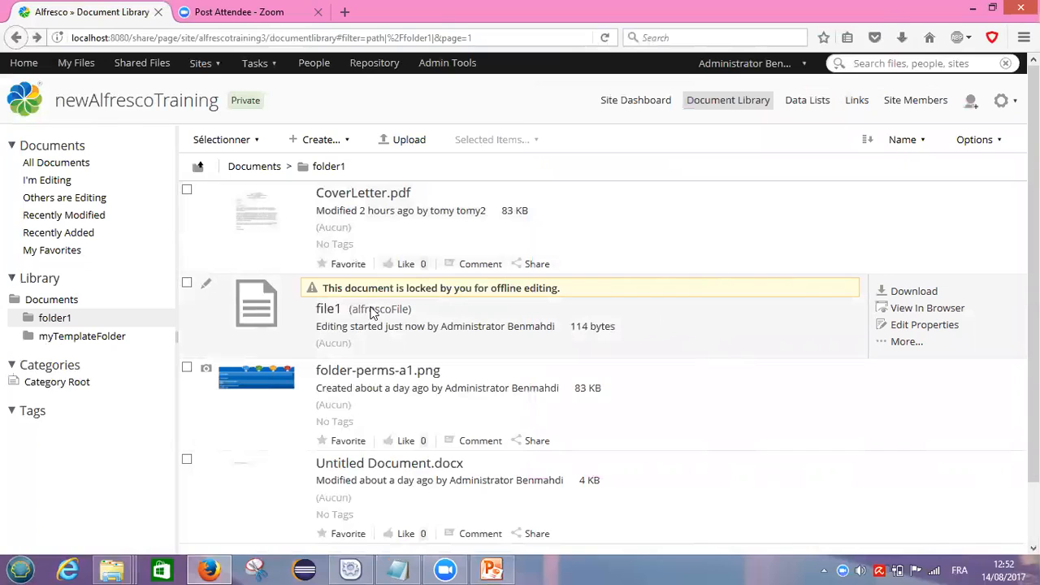
pyautogui.click(902, 343)
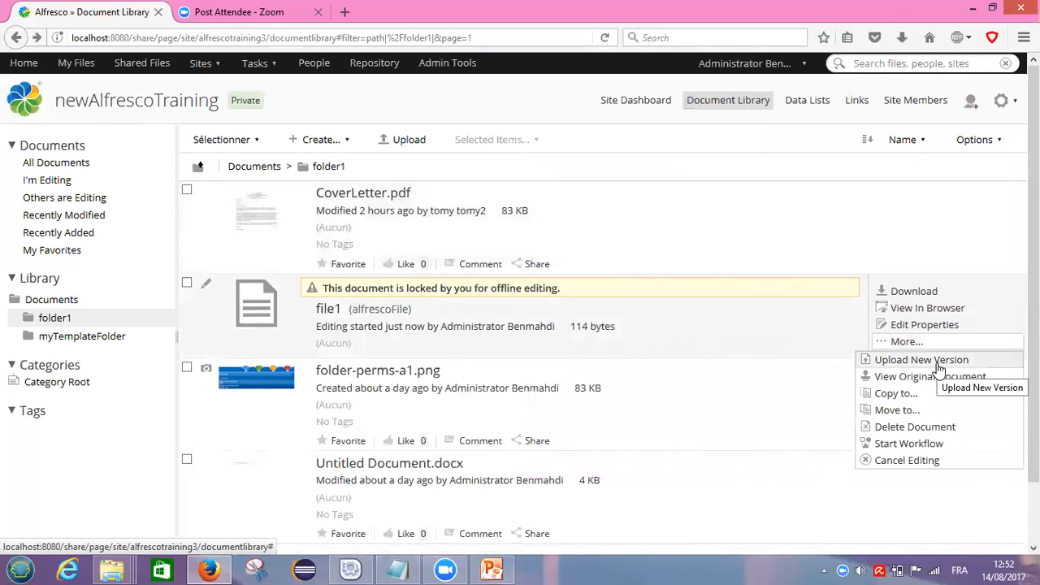
pyautogui.click(935, 364)
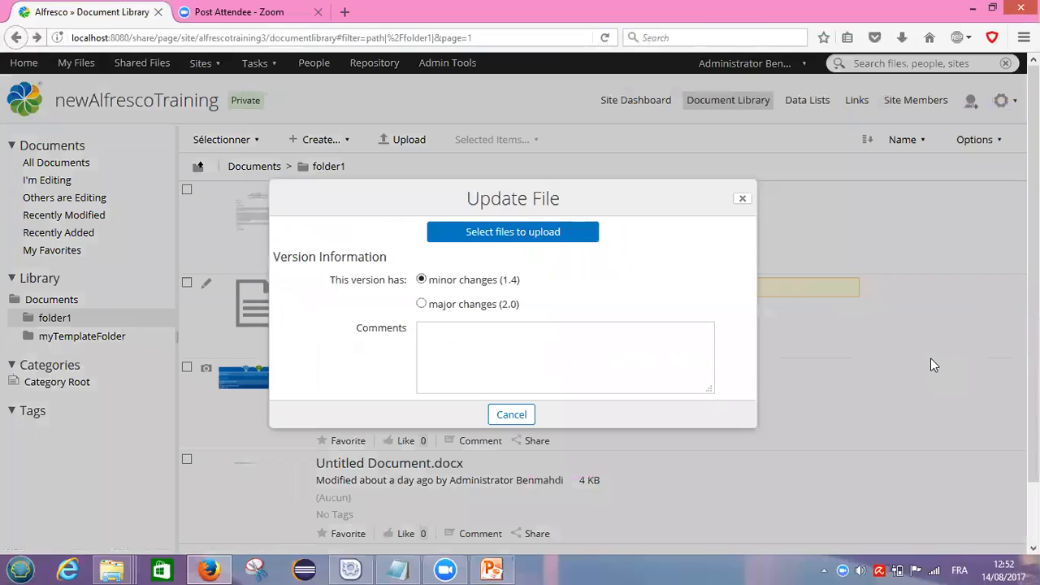
pyautogui.click(514, 236)
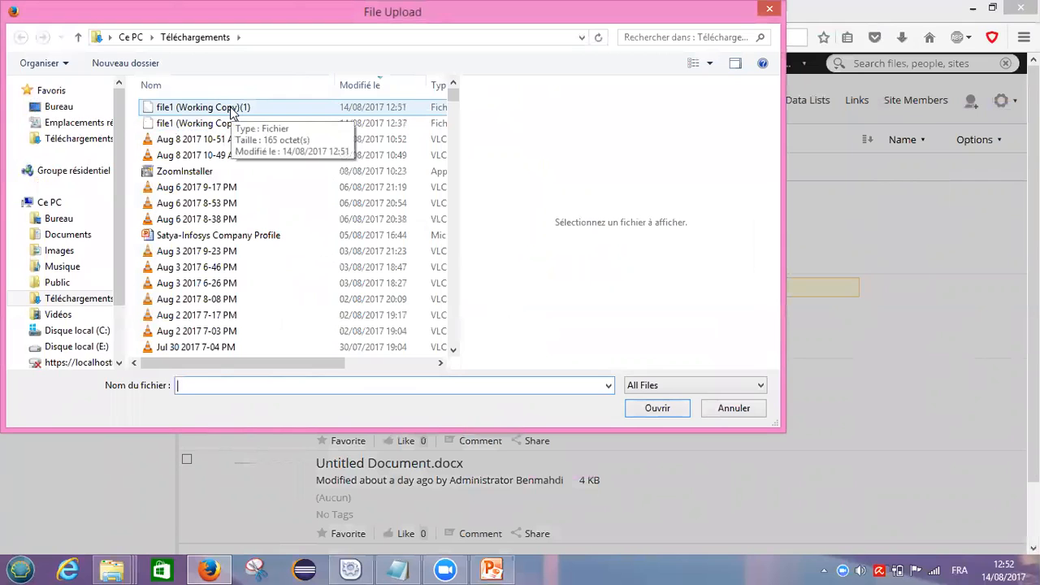
pyautogui.doubleClick(232, 110)
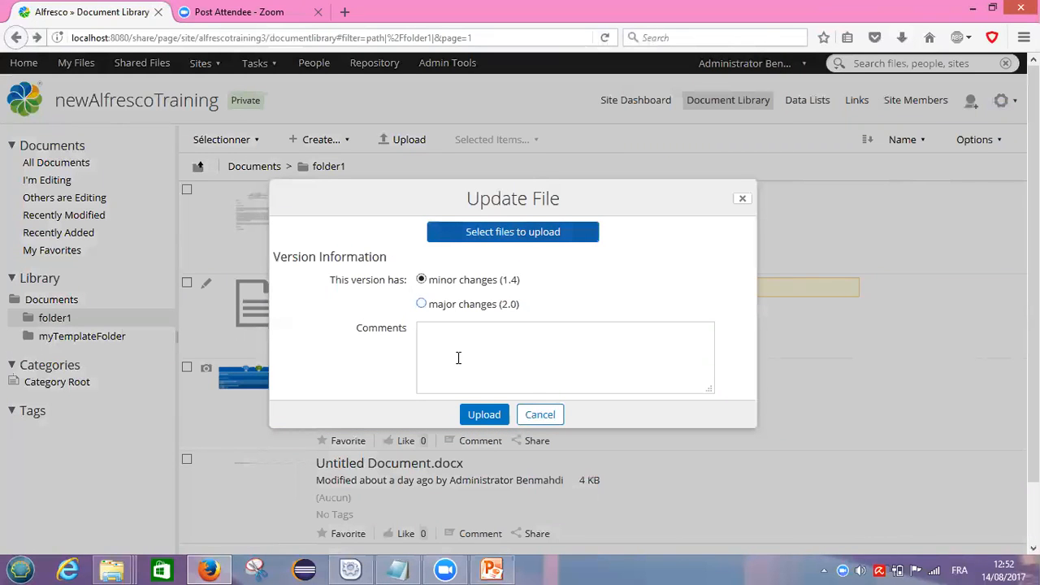
pyautogui.click(484, 415)
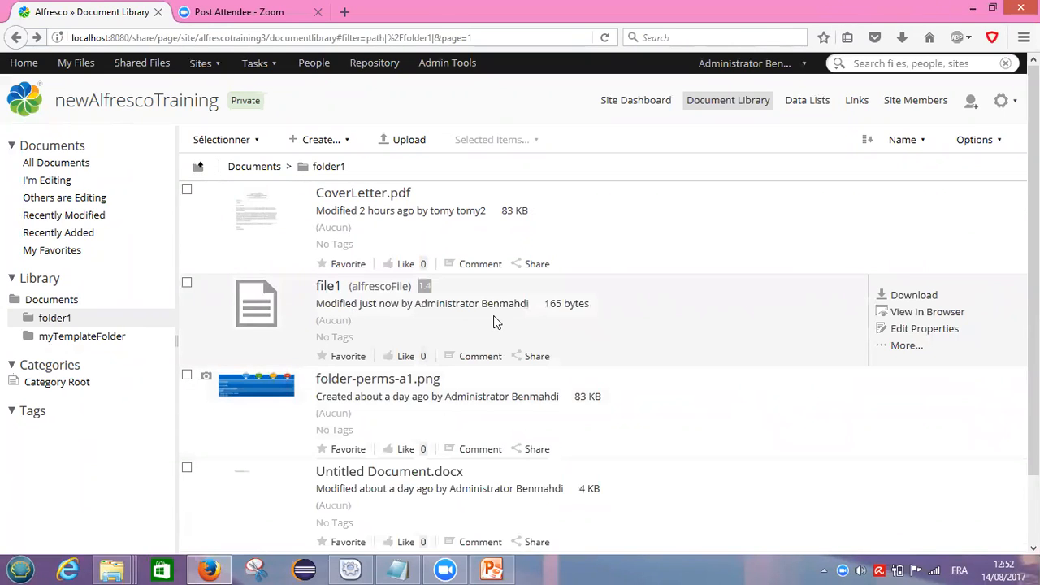
# Open file1 for editing in Alfresco to check its updated content.
pyautogui.click(900, 348)
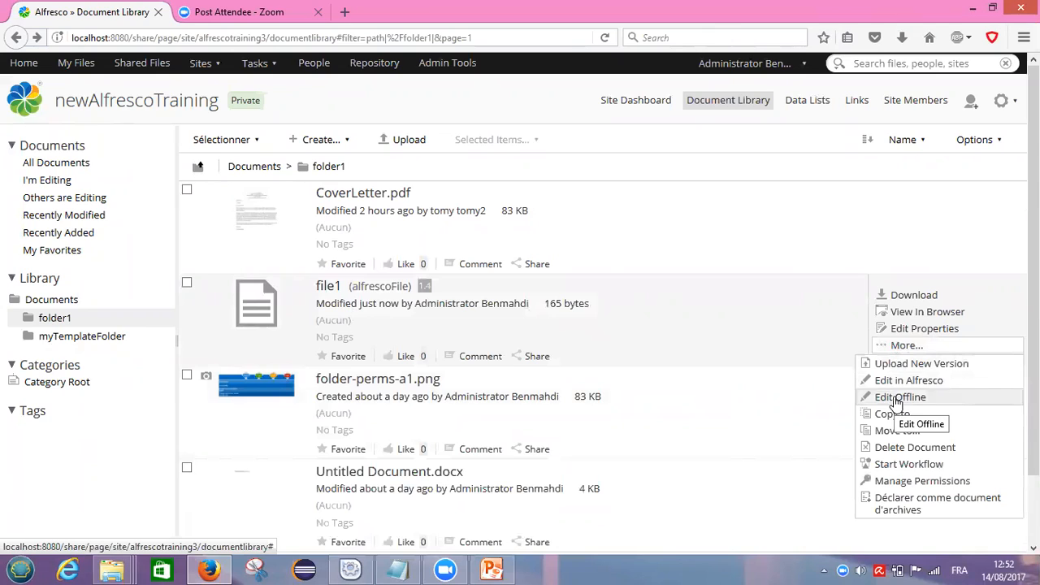
pyautogui.click(907, 383)
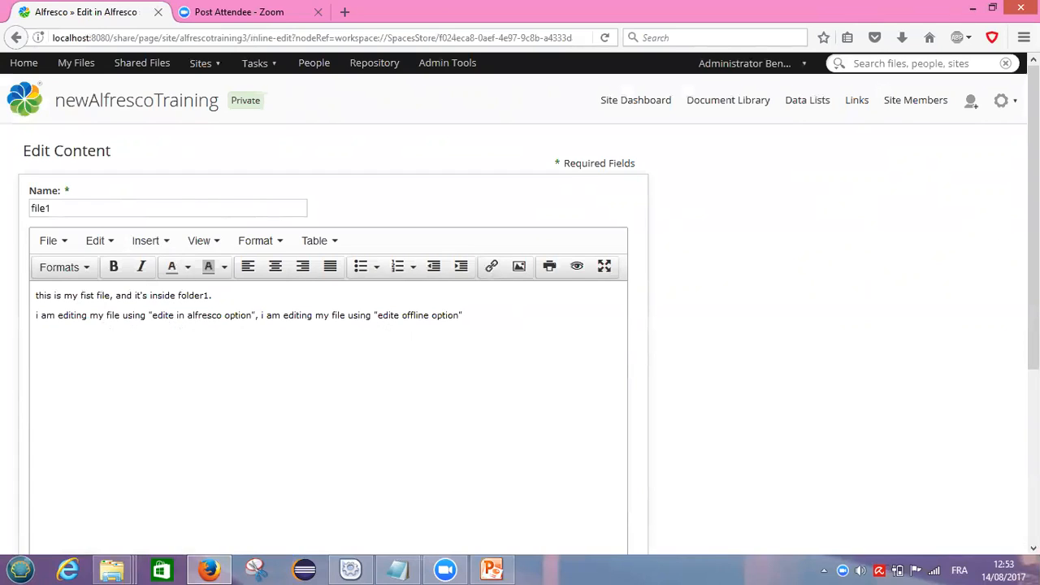
pyautogui.scroll(-3, 520, 325)
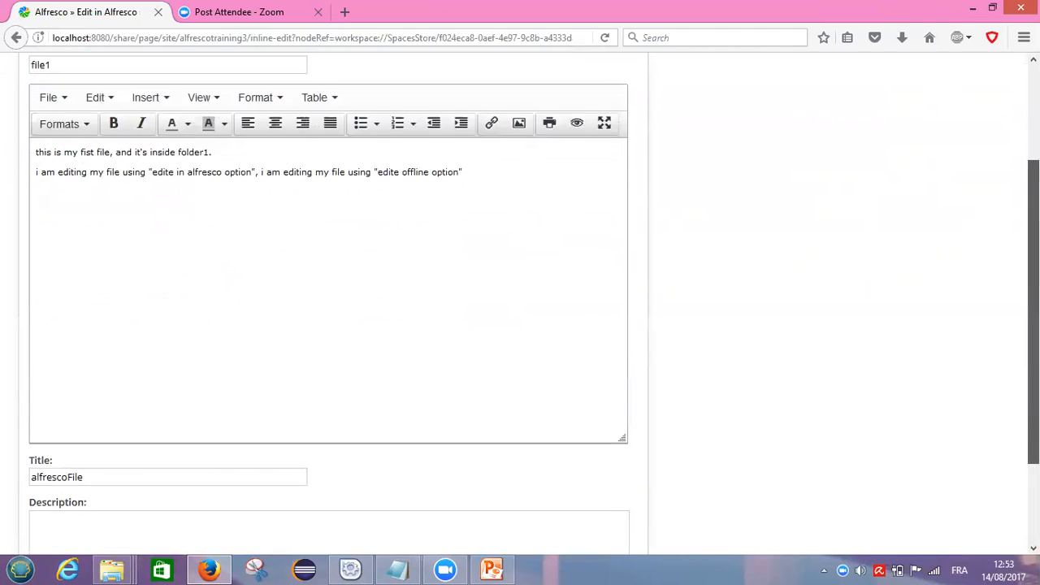
# Switch to PowerPoint and present the AlfrescoEULesson4 slide on copying and moving content.
pyautogui.click(491, 569)
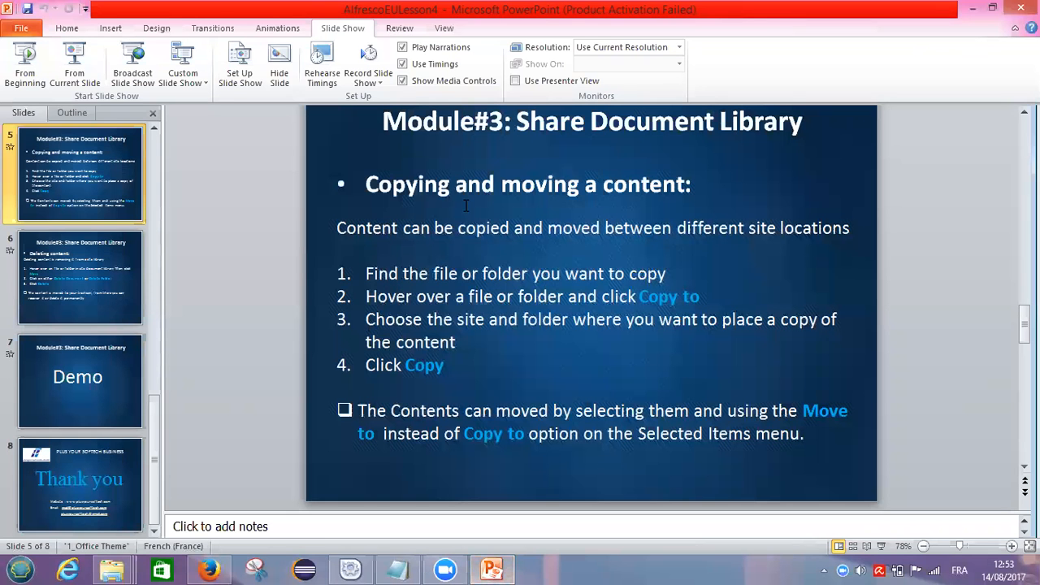
pyautogui.click(74, 66)
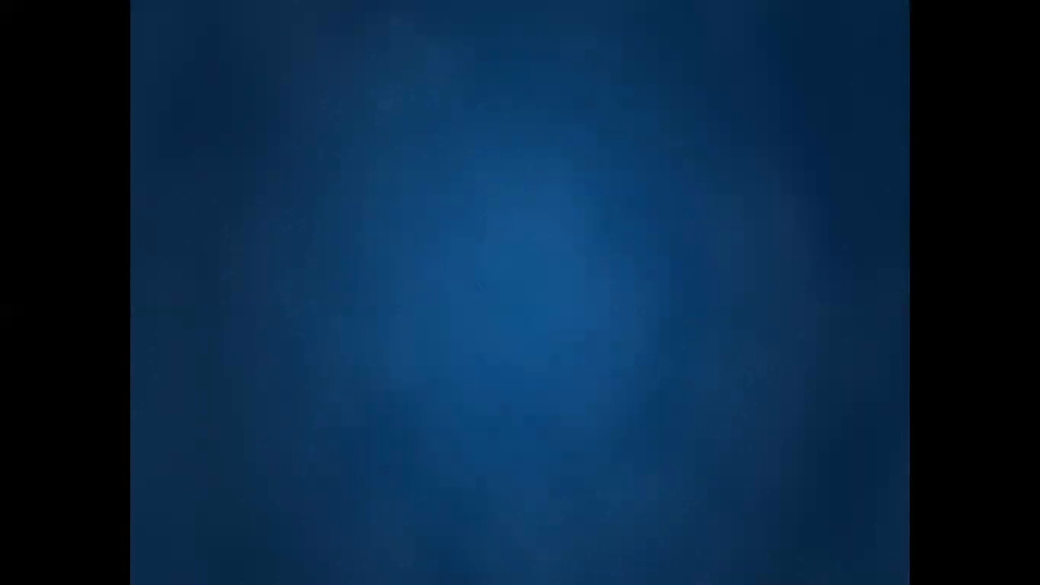
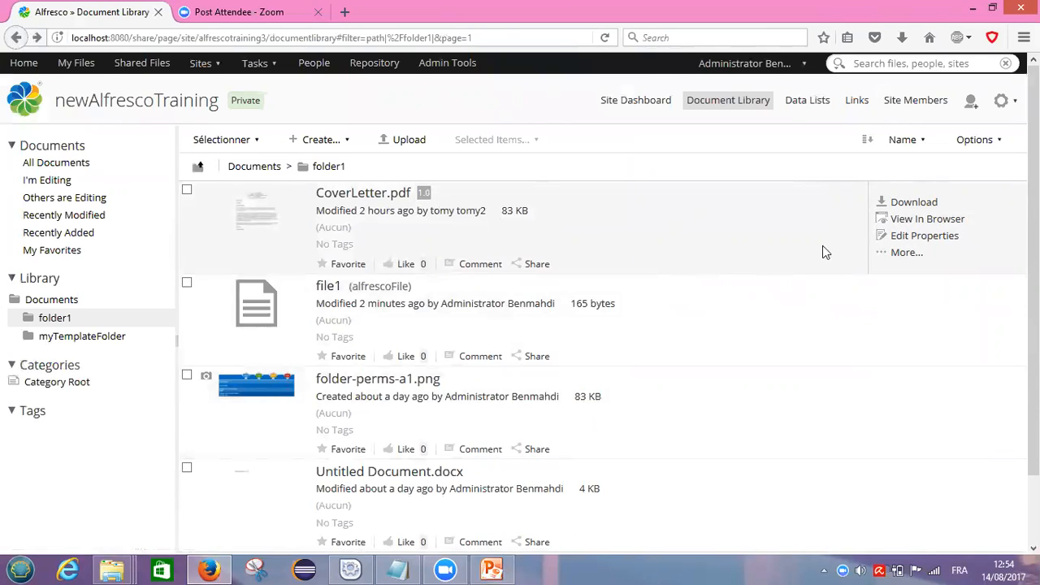
# Copy CoverLetter.pdf from folder1 to the top-level Documents folder of TrainingSite, chosen from all sites.
pyautogui.click(894, 255)
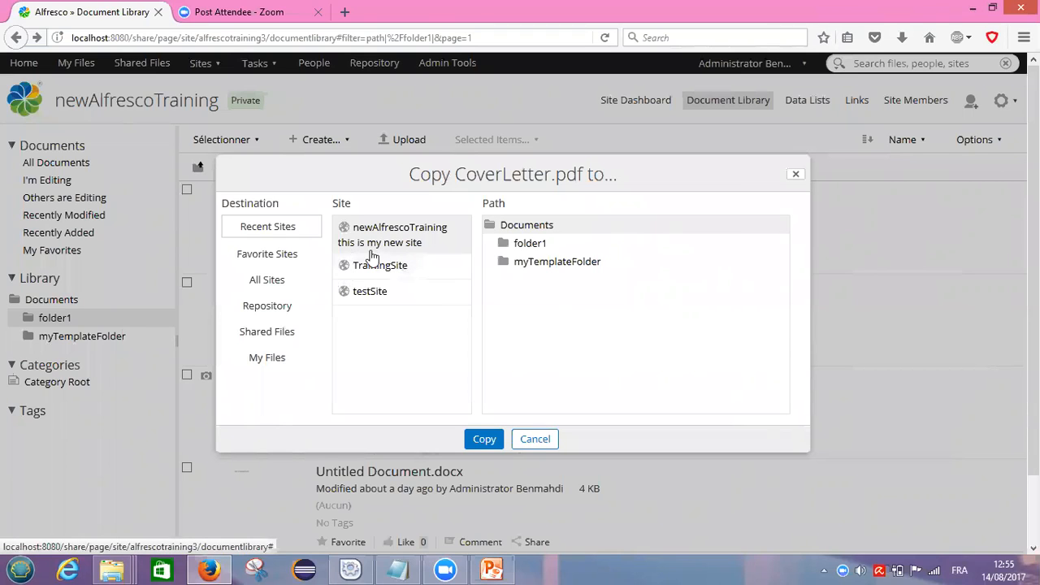
pyautogui.click(274, 285)
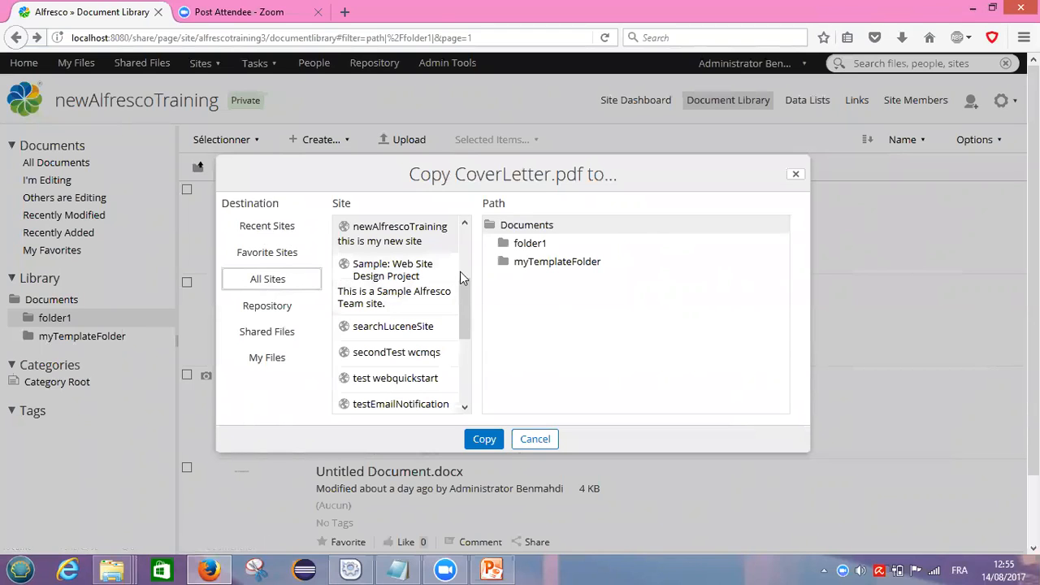
pyautogui.moveTo(467, 298); pyautogui.dragTo(470, 348)
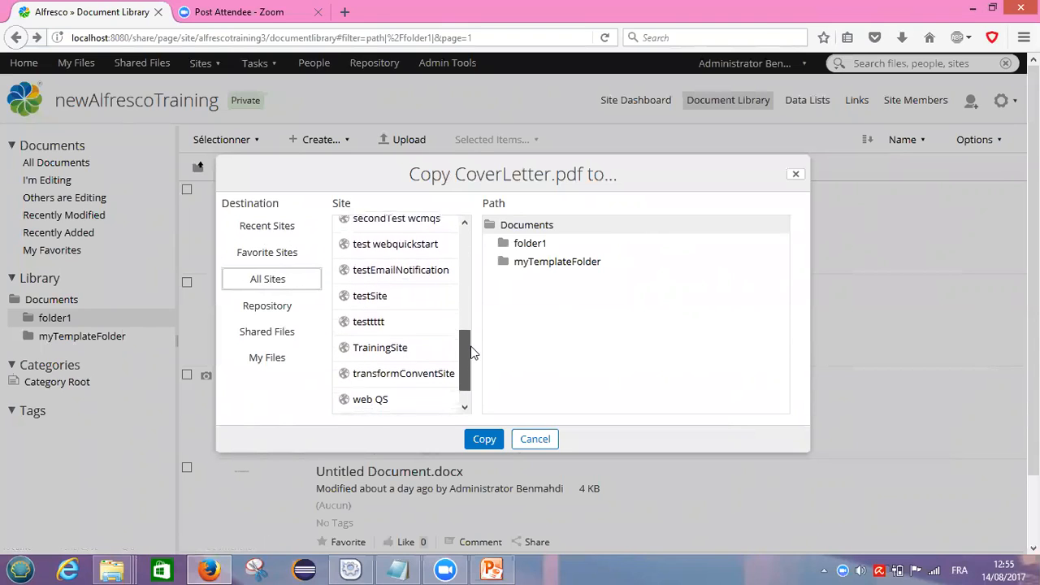
pyautogui.scroll(-1, 472, 349)
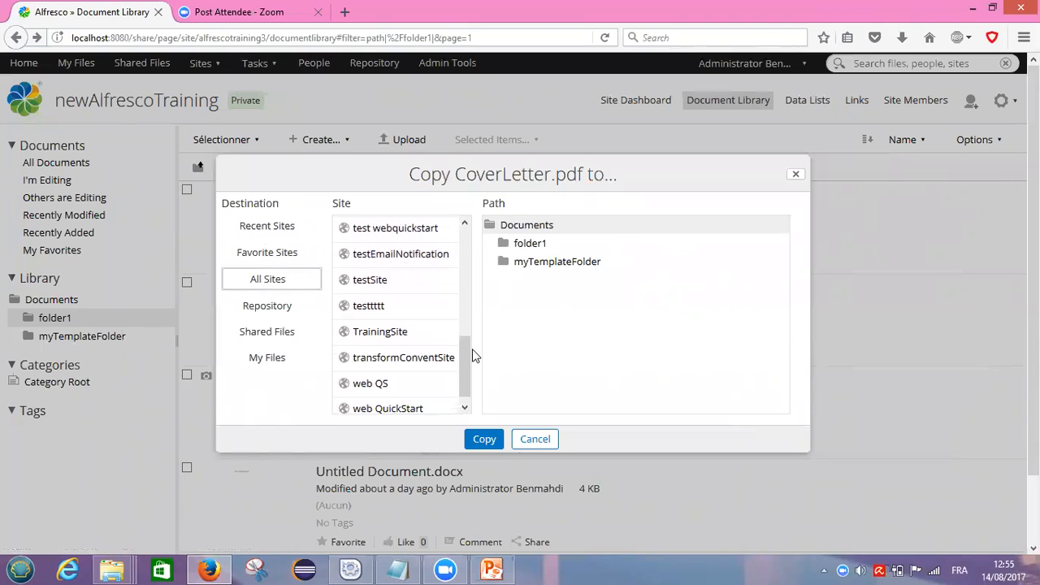
pyautogui.click(378, 333)
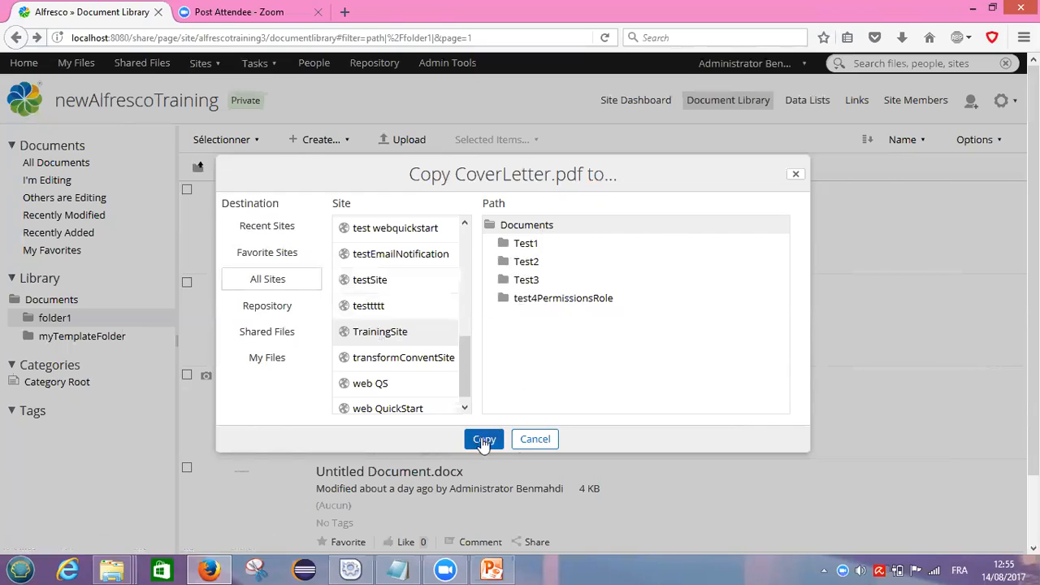
pyautogui.click(525, 245)
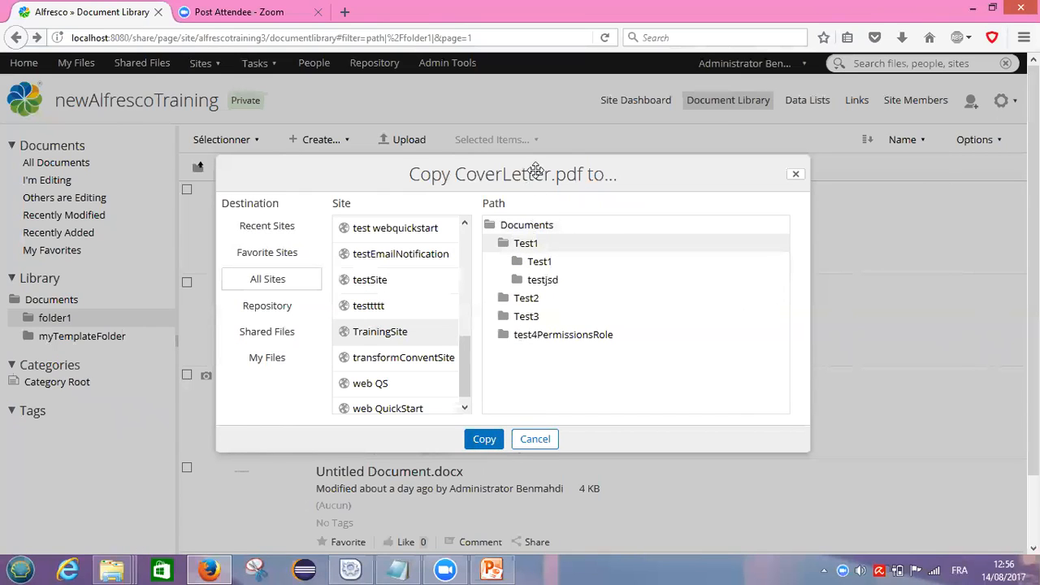
pyautogui.click(532, 227)
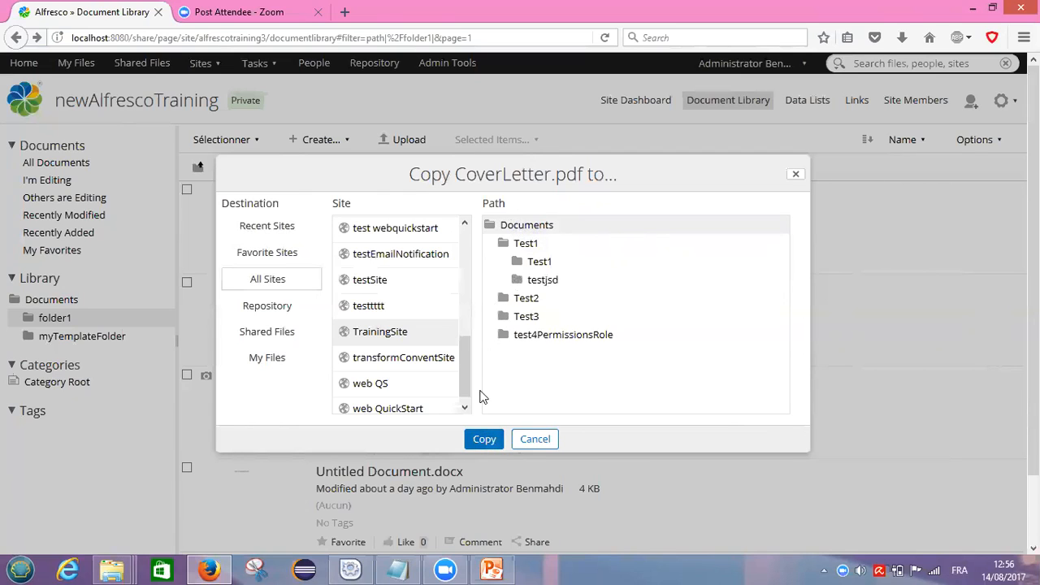
pyautogui.click(484, 440)
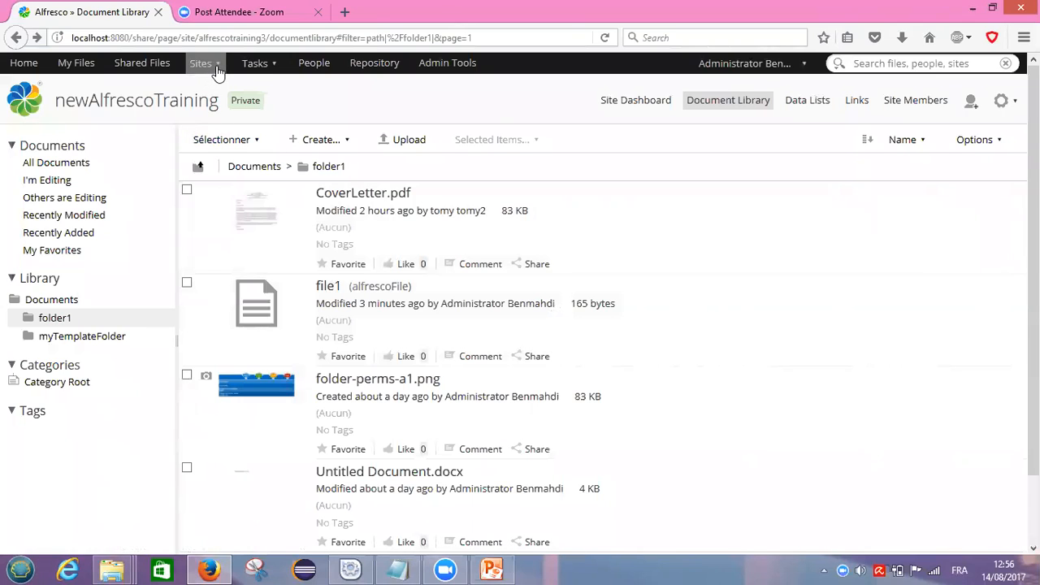
# Open the TrainingSite document library and check it for the copied CoverLetter.pdf.
pyautogui.click(217, 72)
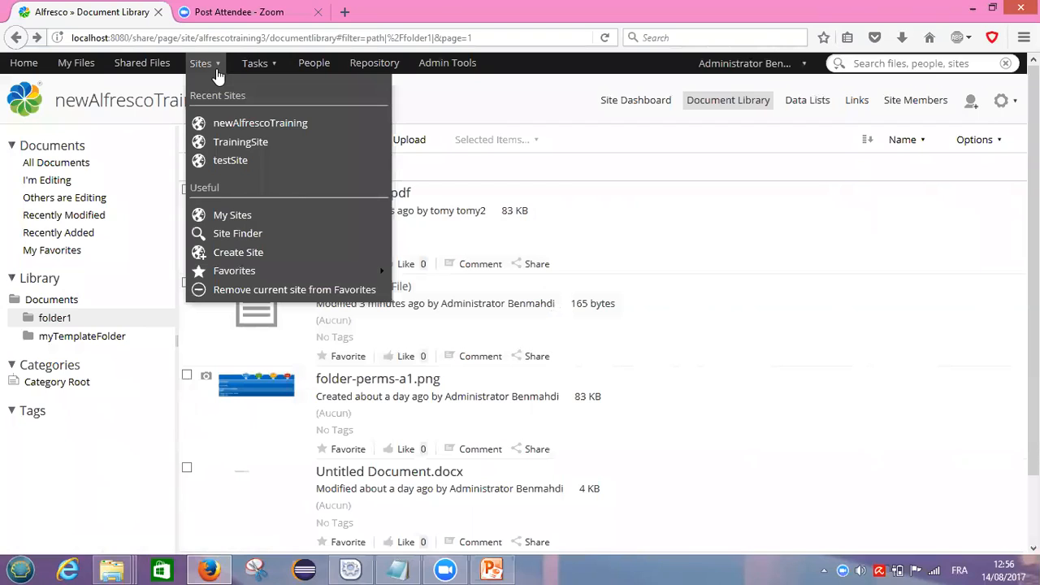
pyautogui.click(241, 142)
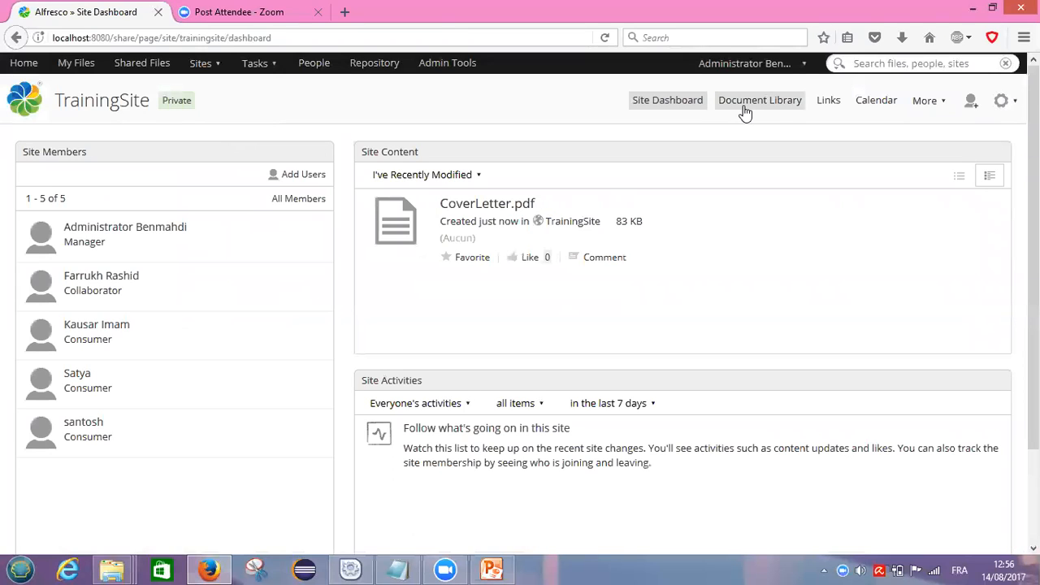
pyautogui.click(743, 106)
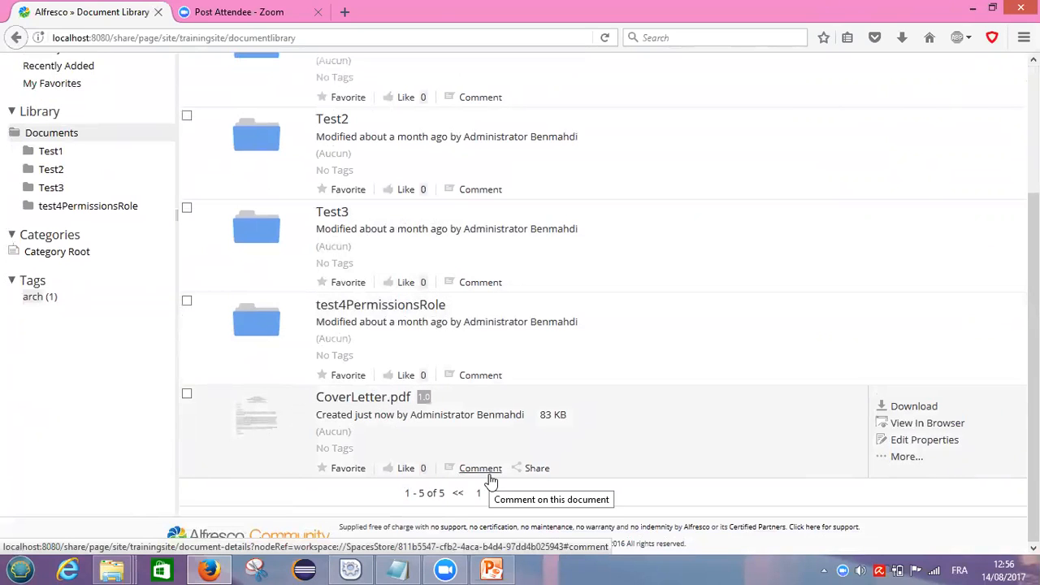
pyautogui.moveTo(1034, 265); pyautogui.dragTo(1034, 136)
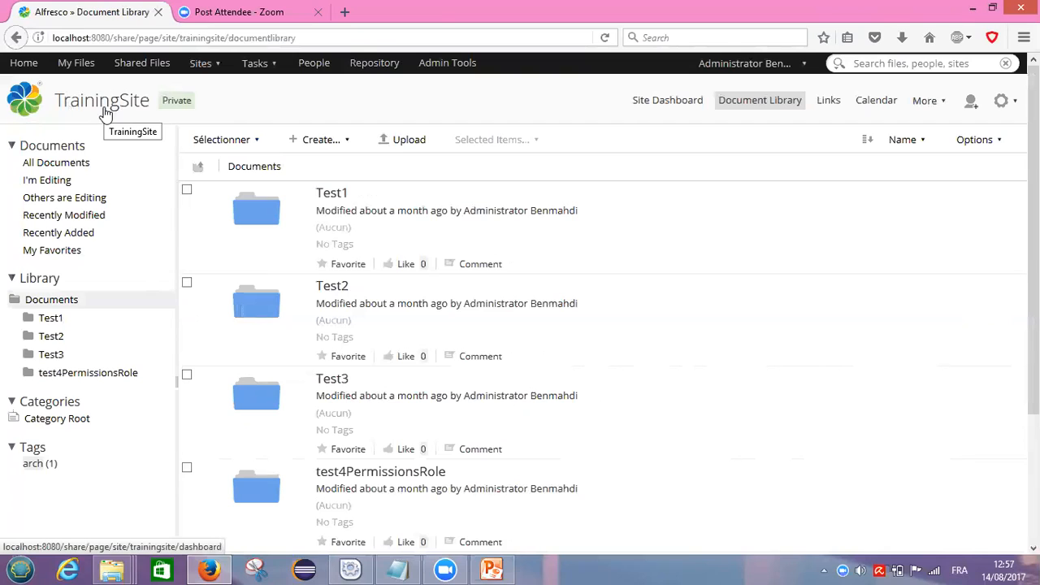
# Return to the newAlfrescoTraining site through the home dashboard and open folder1 in its document library.
pyautogui.click(24, 65)
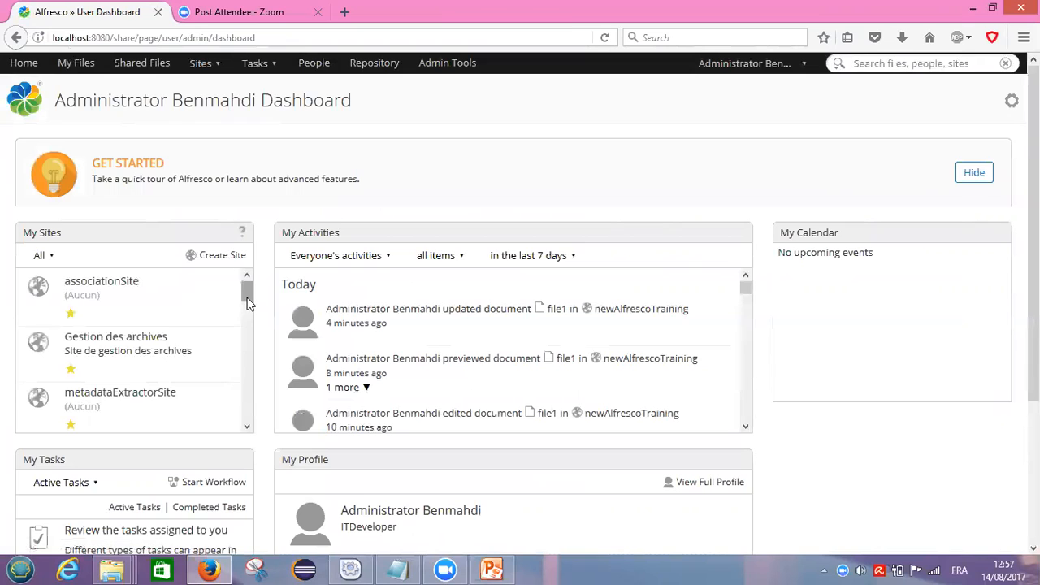
pyautogui.moveTo(248, 300); pyautogui.dragTo(245, 327)
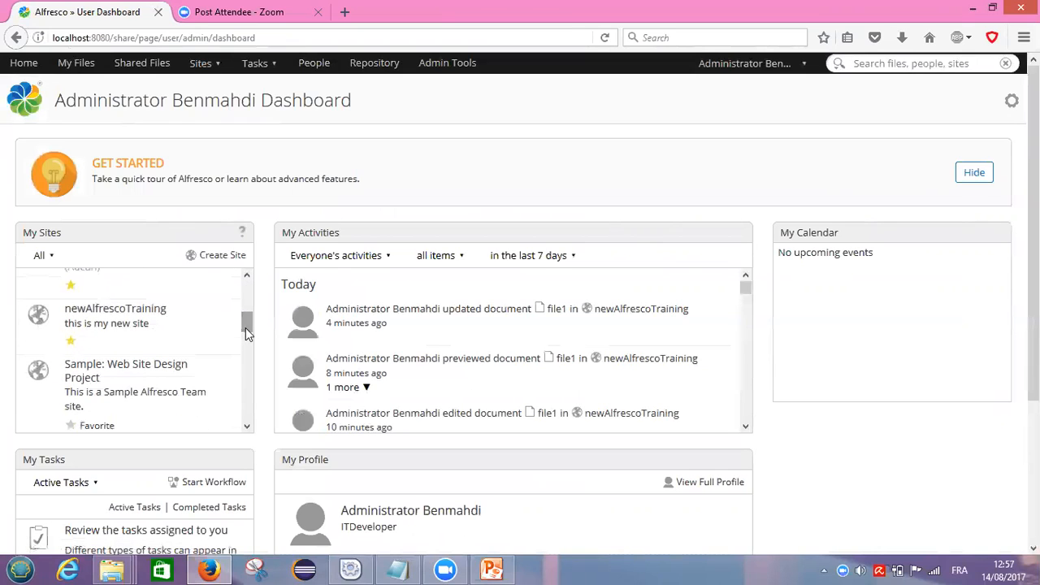
pyautogui.click(93, 311)
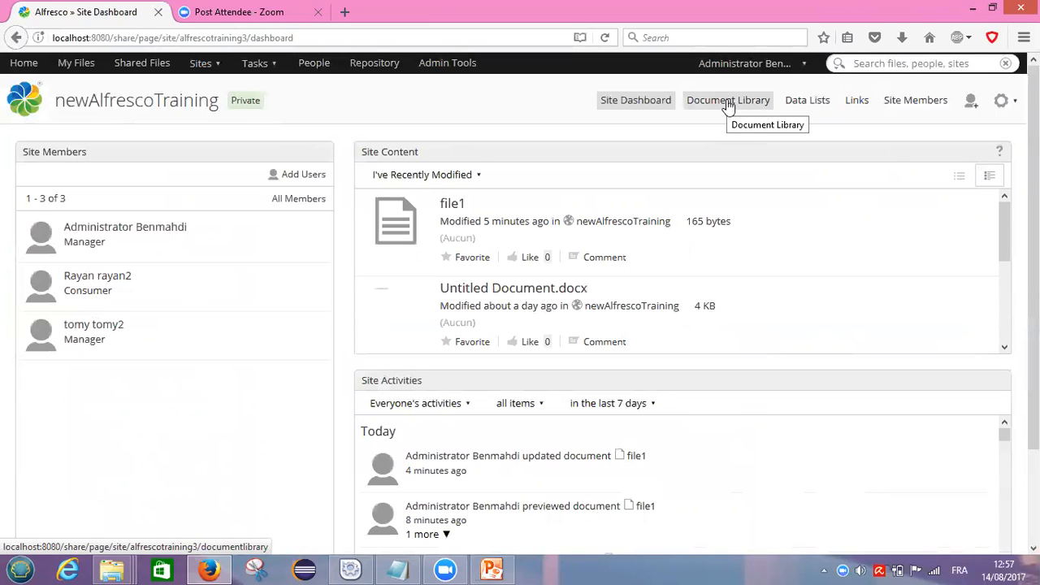
pyautogui.click(729, 104)
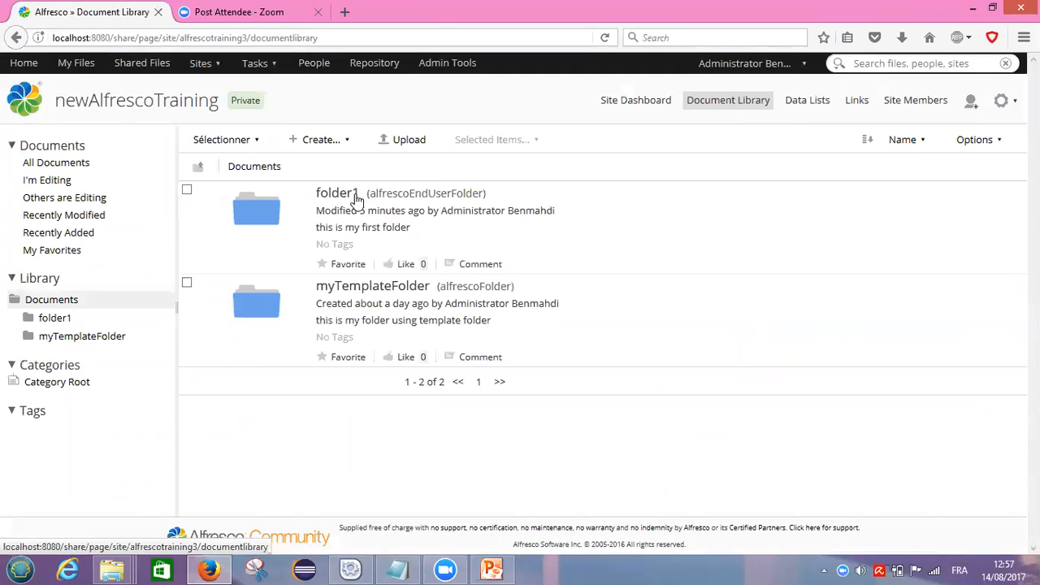
pyautogui.click(345, 199)
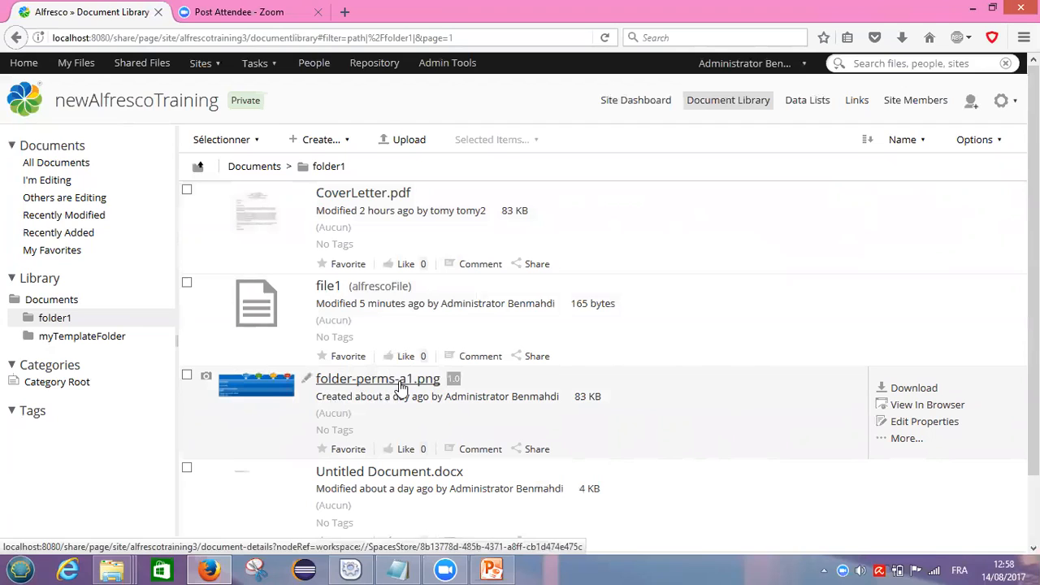
# Move folder-perms-a1.png from folder1 to the Test1 folder directly under Documents in TrainingSite.
pyautogui.click(902, 440)
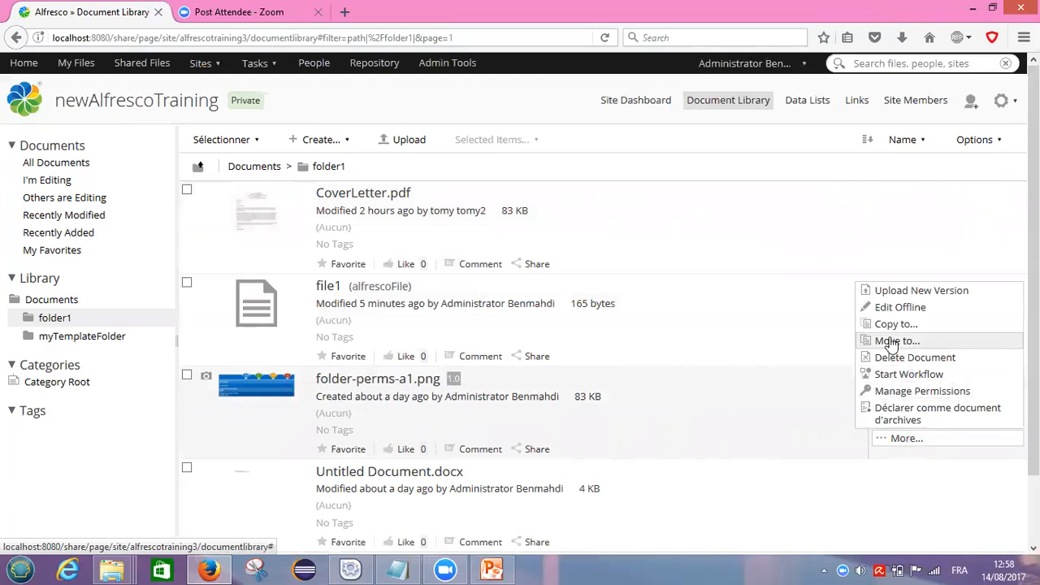
pyautogui.click(929, 341)
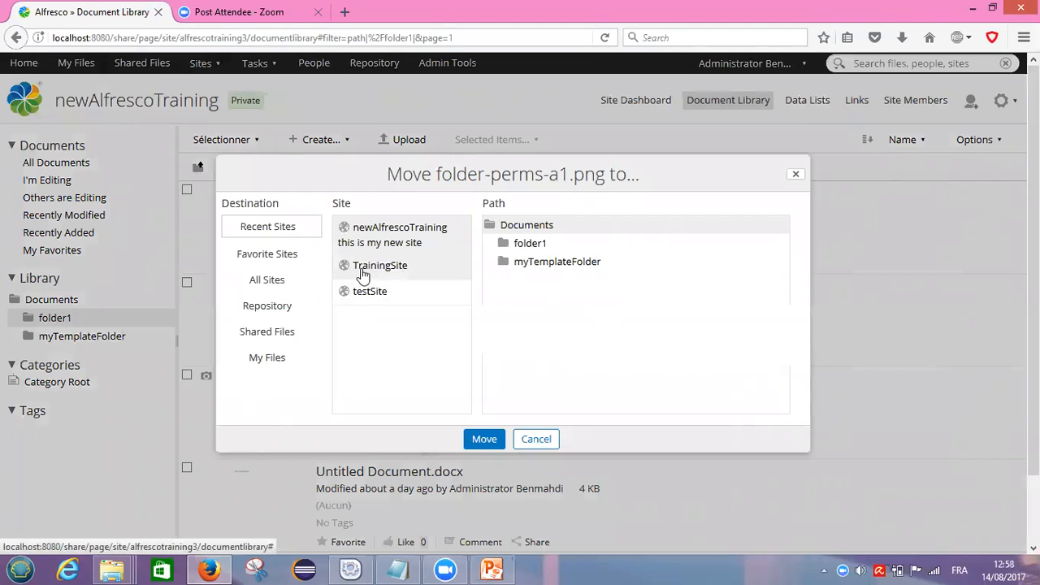
pyautogui.click(387, 269)
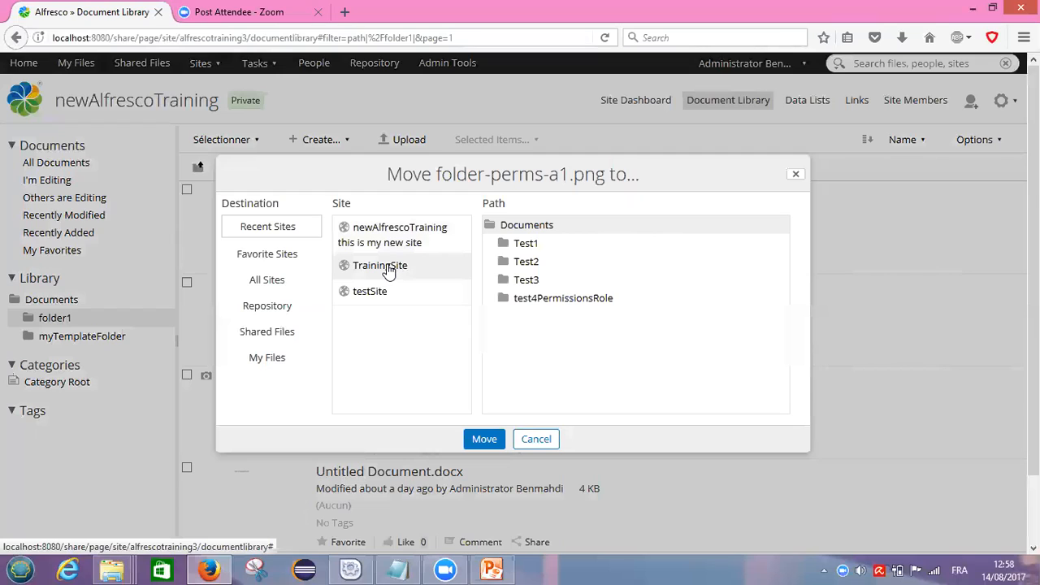
pyautogui.click(527, 244)
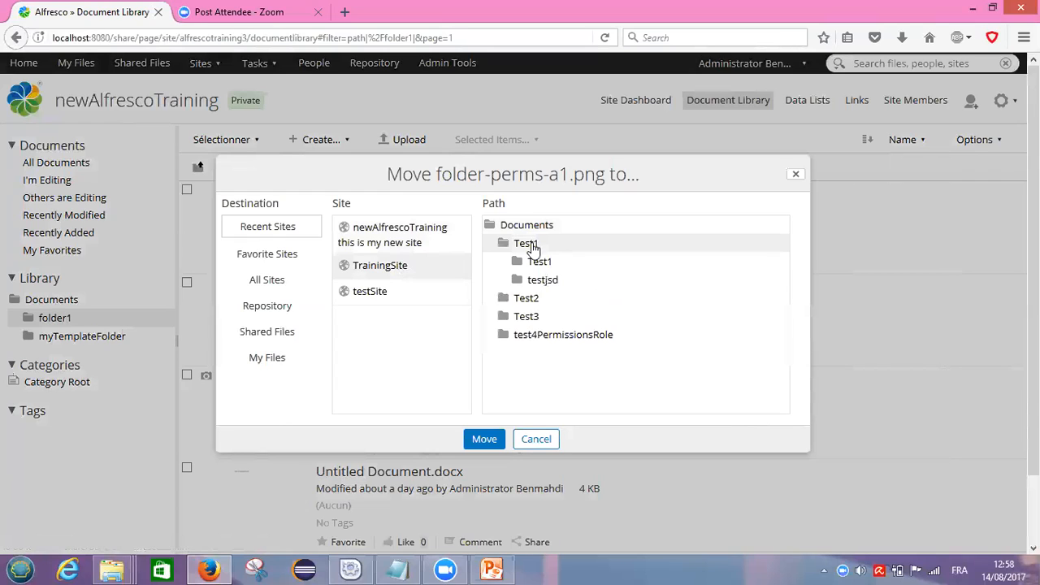
pyautogui.click(486, 442)
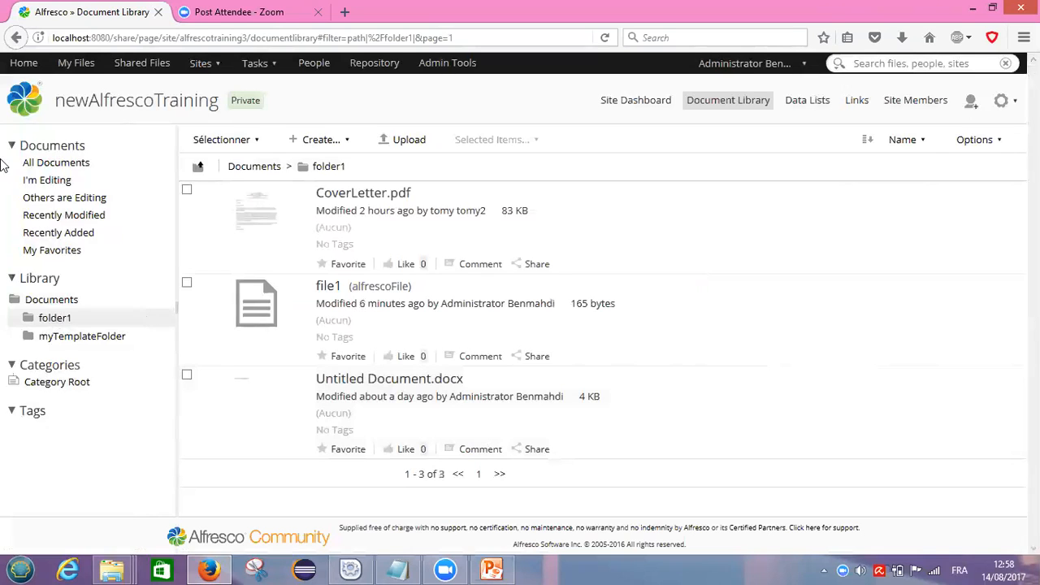
# Open the Test1 folder in the TrainingSite document library and check it for the moved folder-perms-a1.png.
pyautogui.click(215, 73)
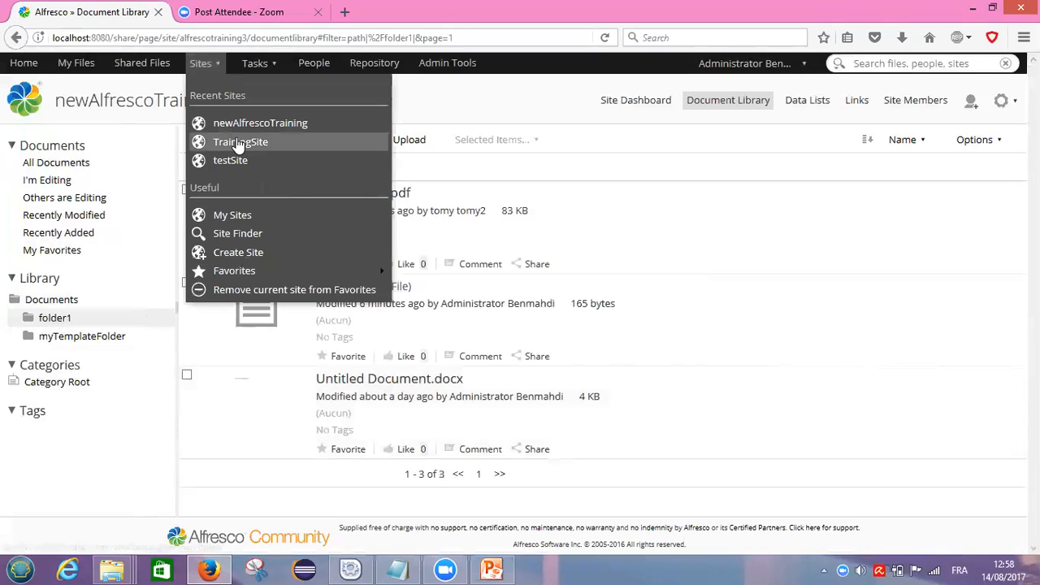
pyautogui.click(240, 144)
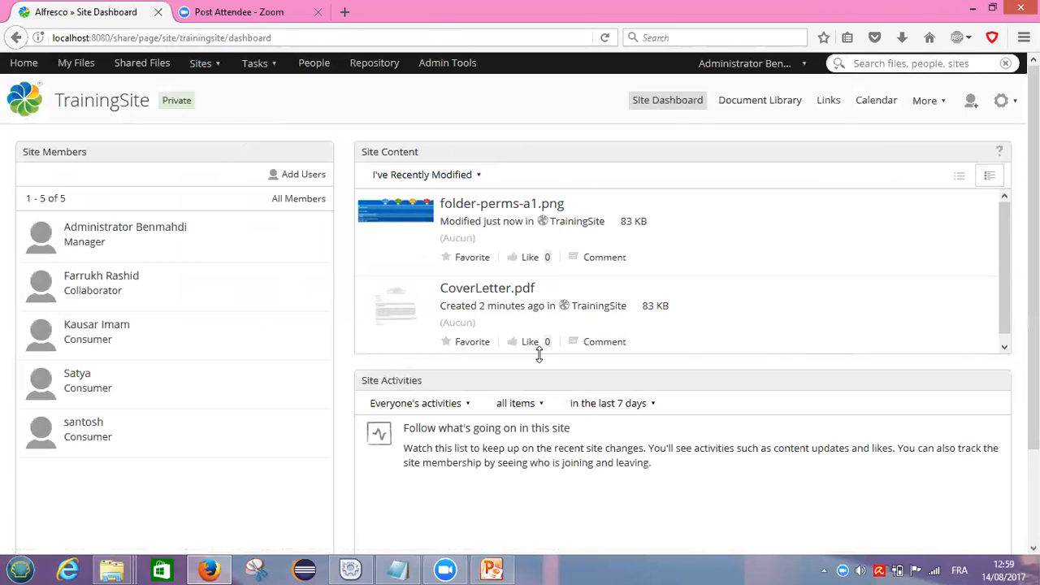
pyautogui.moveTo(1006, 208); pyautogui.dragTo(1005, 201)
pyautogui.moveTo(1001, 242); pyautogui.dragTo(1000, 206)
pyautogui.click(757, 105)
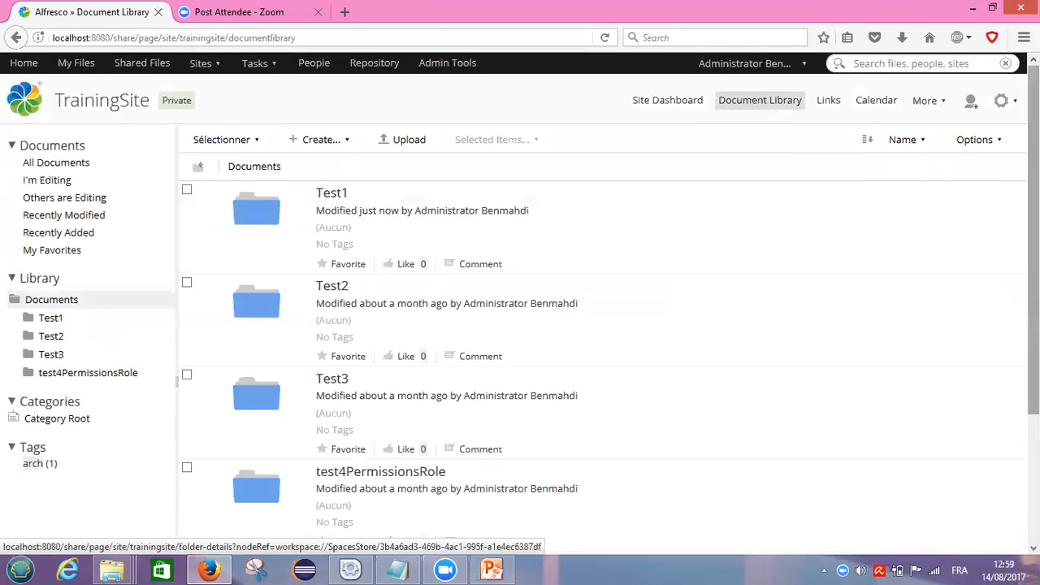
pyautogui.click(331, 193)
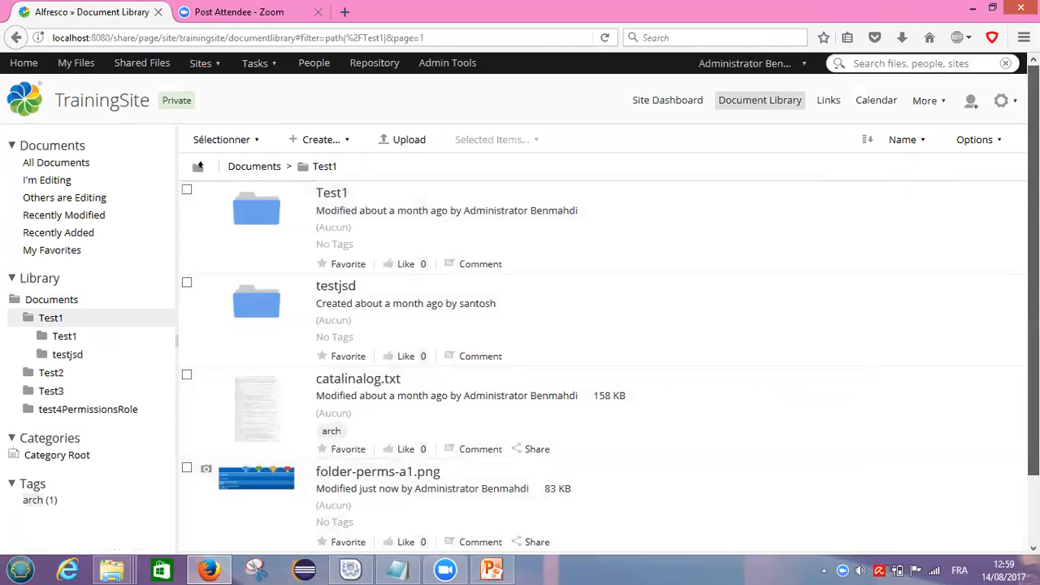
pyautogui.scroll(-2, 520, 300)
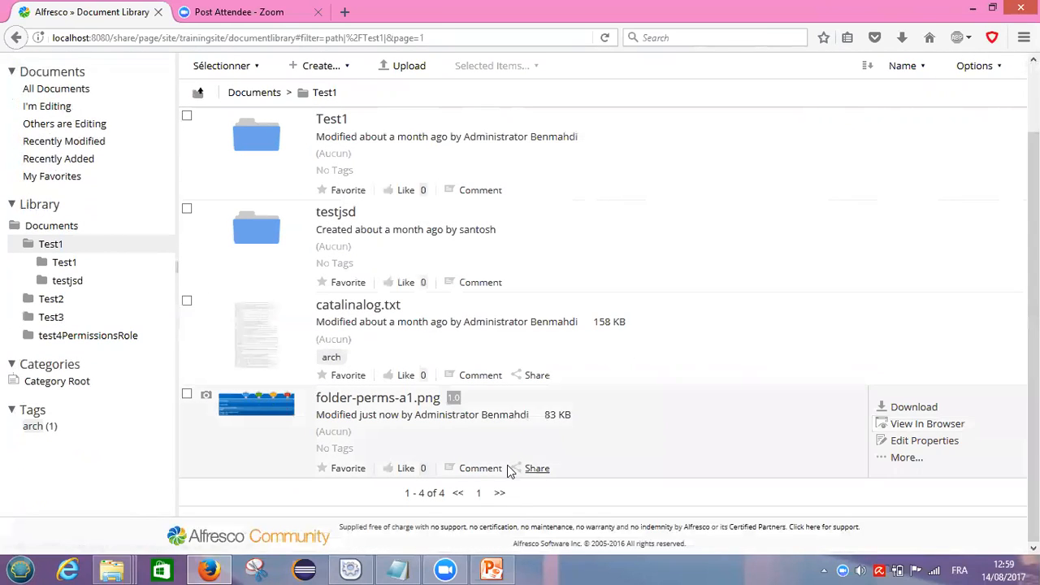
# Switch to PowerPoint and present the AlfrescoEULesson4 slide on deleting content.
pyautogui.moveTo(492, 570)
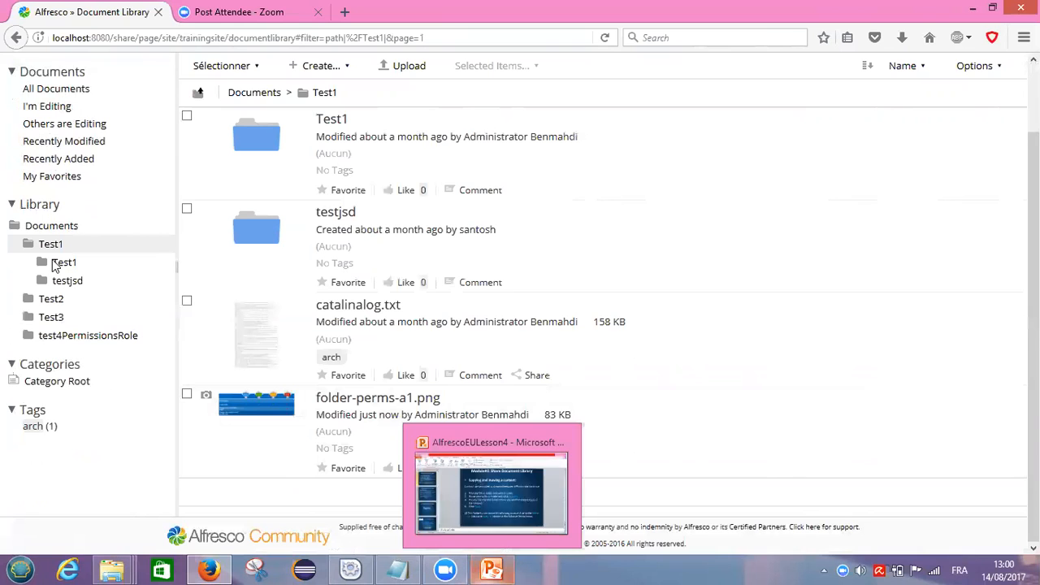
pyautogui.click(492, 493)
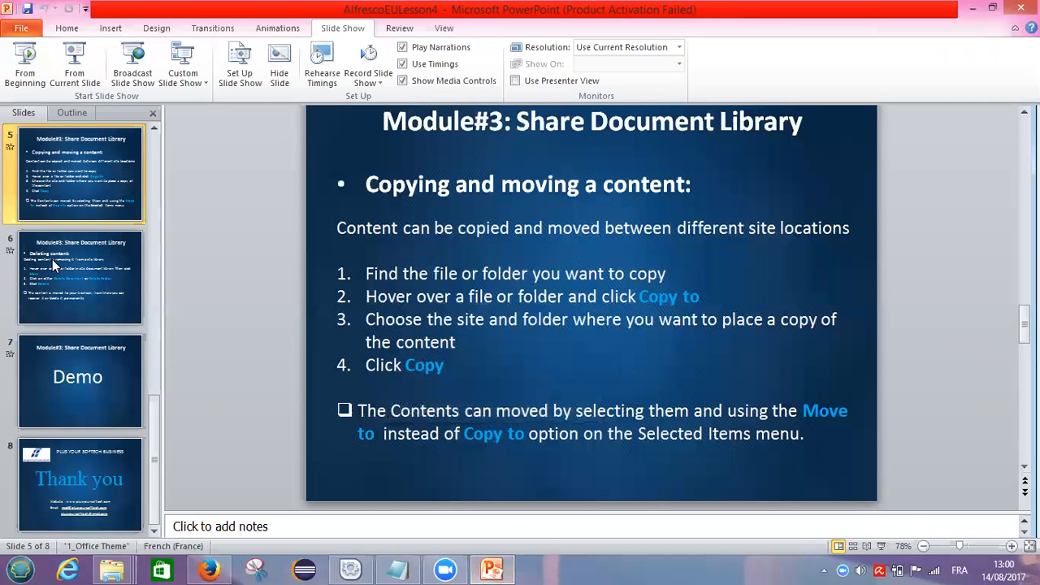
pyautogui.click(59, 256)
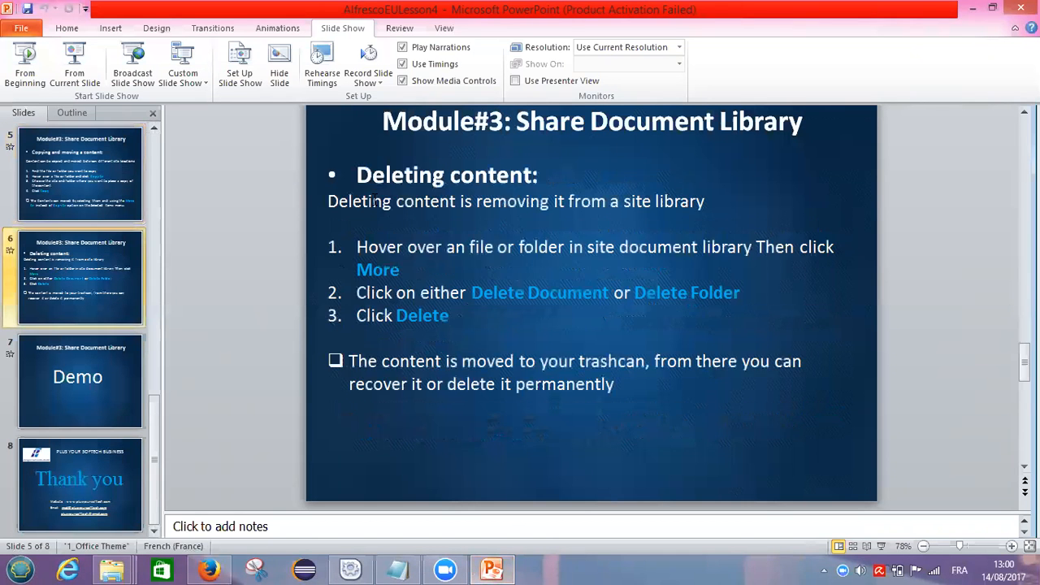
pyautogui.click(74, 65)
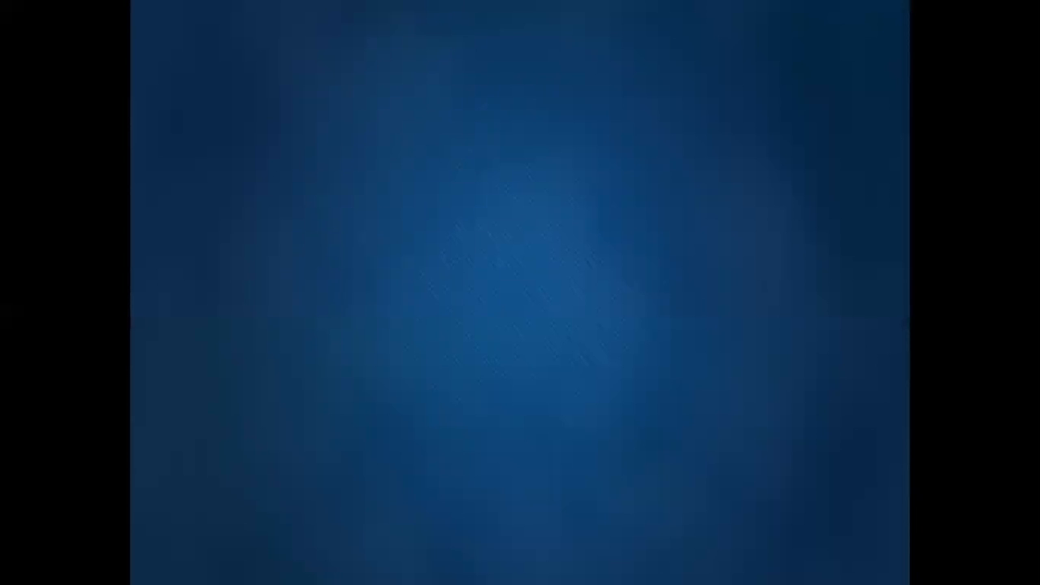